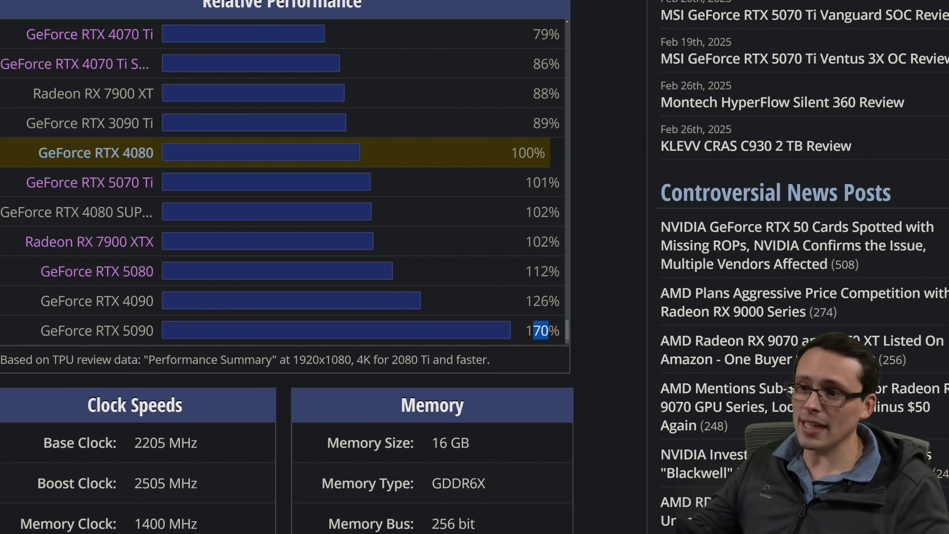
Step: Open the GeForce RTX 5070 Ti page from the RTX 4080's relative performance list and go to its Relative Performance chart
scroll(347, 206, up, 2)
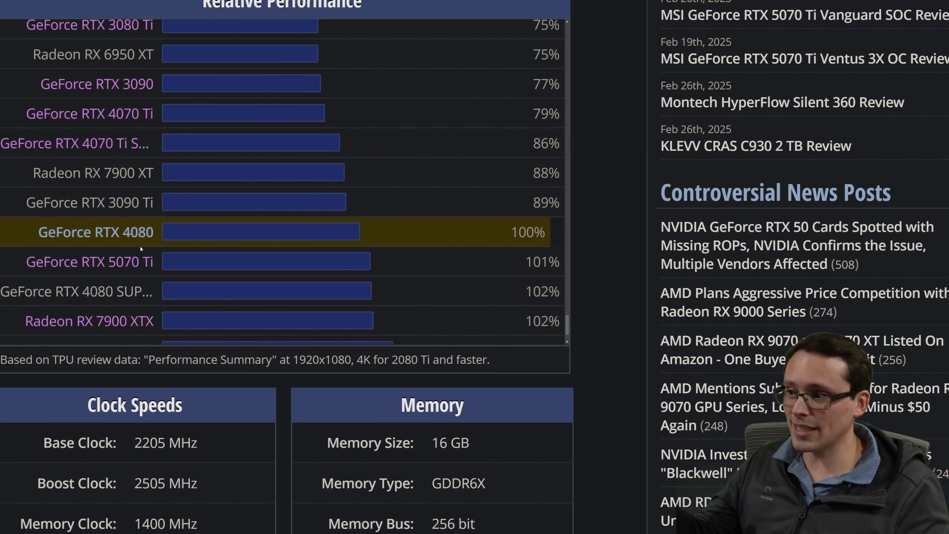
click(144, 262)
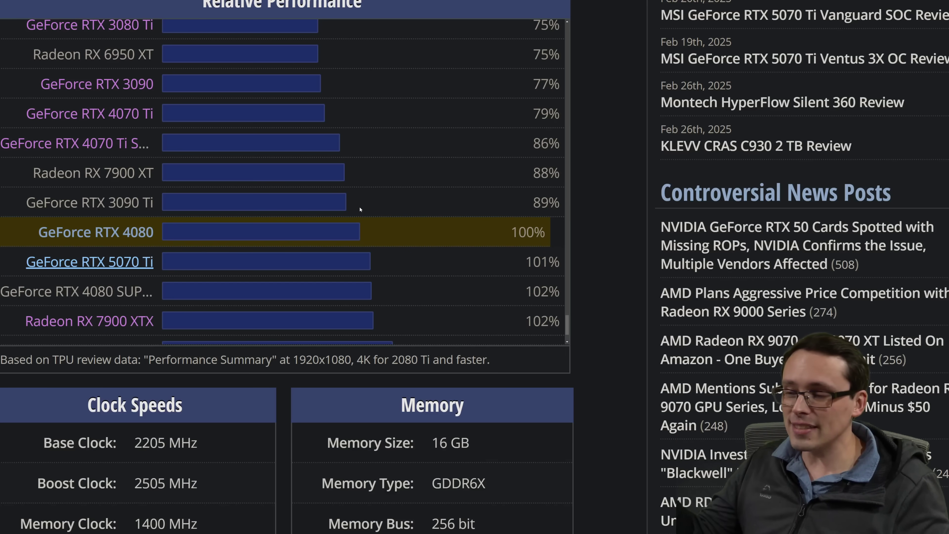
scroll(593, 293, down, 20)
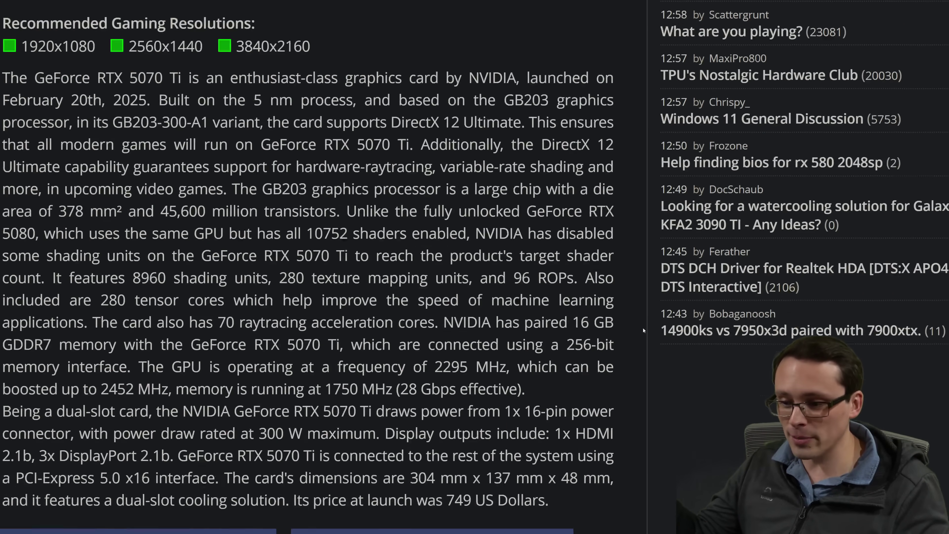
scroll(635, 335, down, 2)
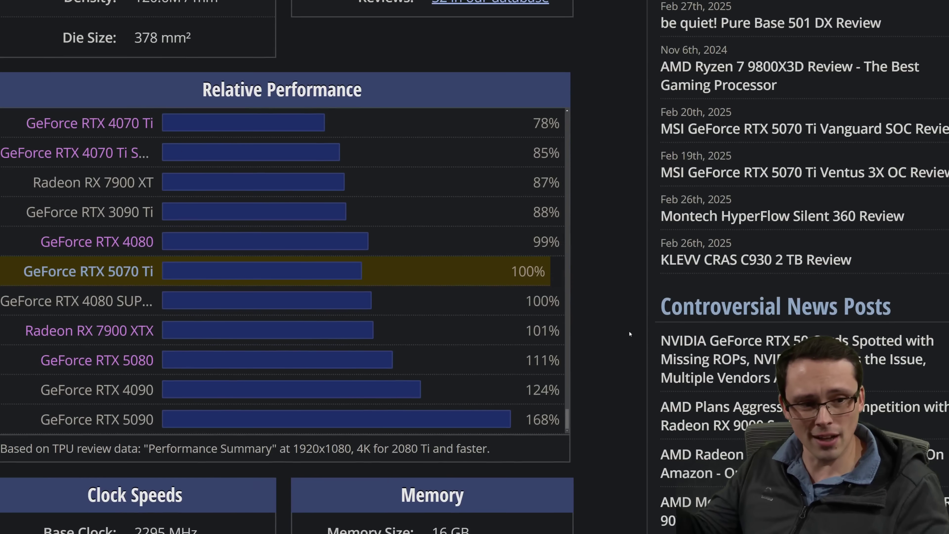
Step: Examine the RTX 5070 Ti's Relative Performance chart, together with its clock speed and memory specifications
drag(533, 334, 560, 401)
drag(548, 186, 520, 98)
scroll(496, 159, up, 1)
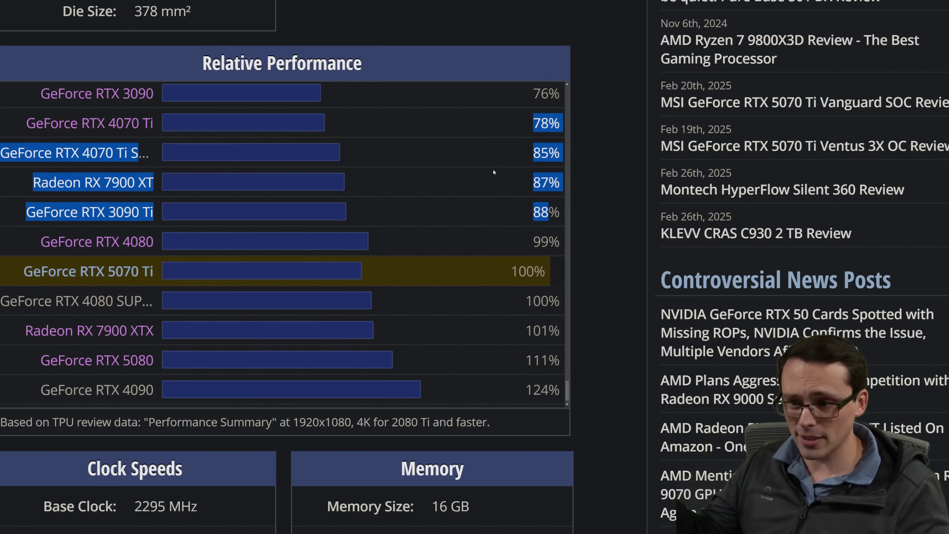
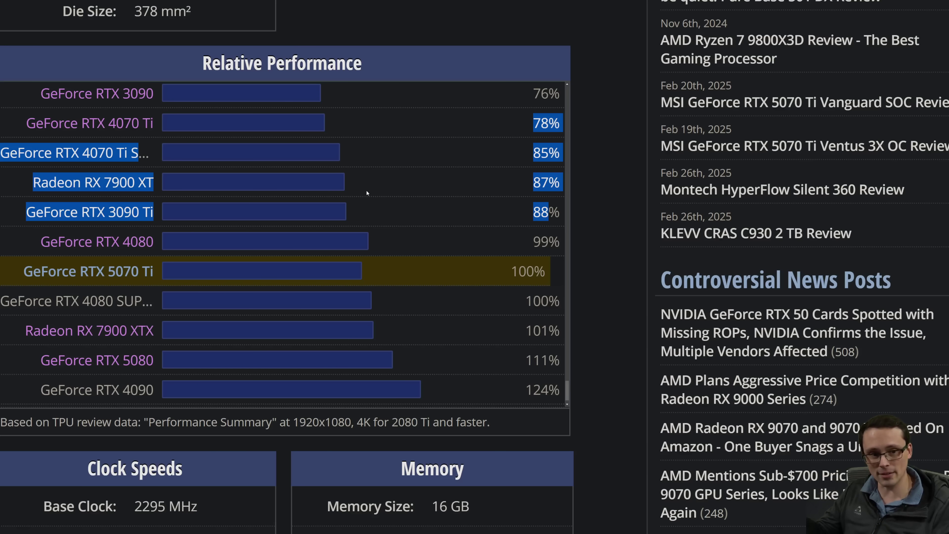
scroll(377, 370, down, 1)
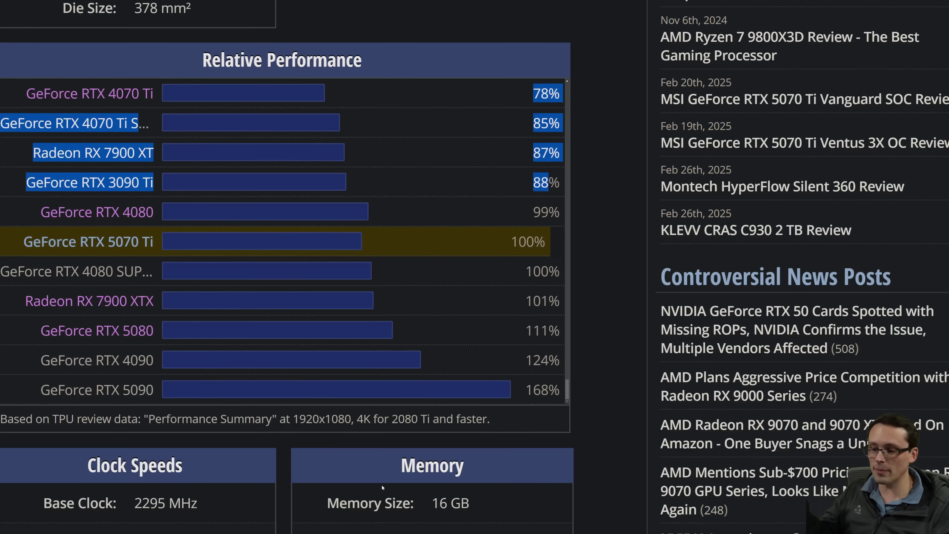
scroll(377, 364, down, 5)
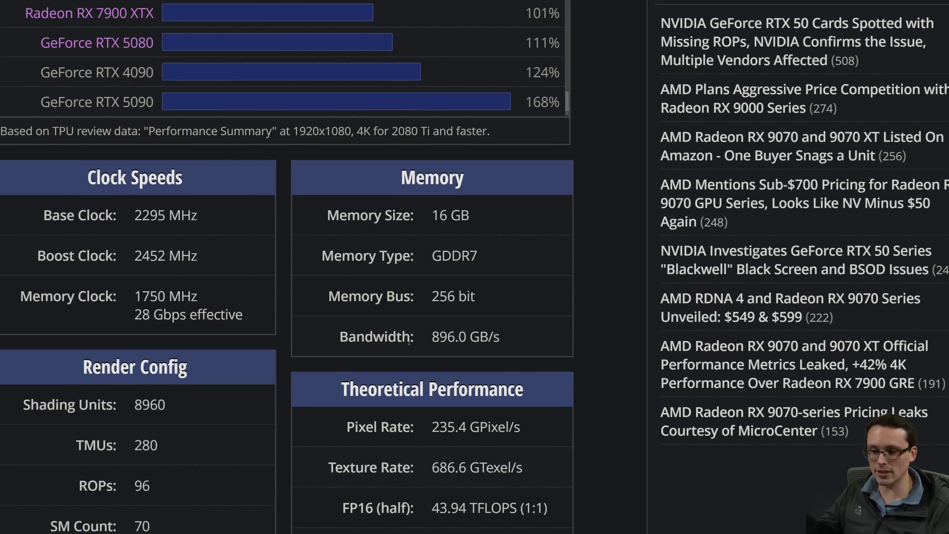
scroll(457, 298, up, 5)
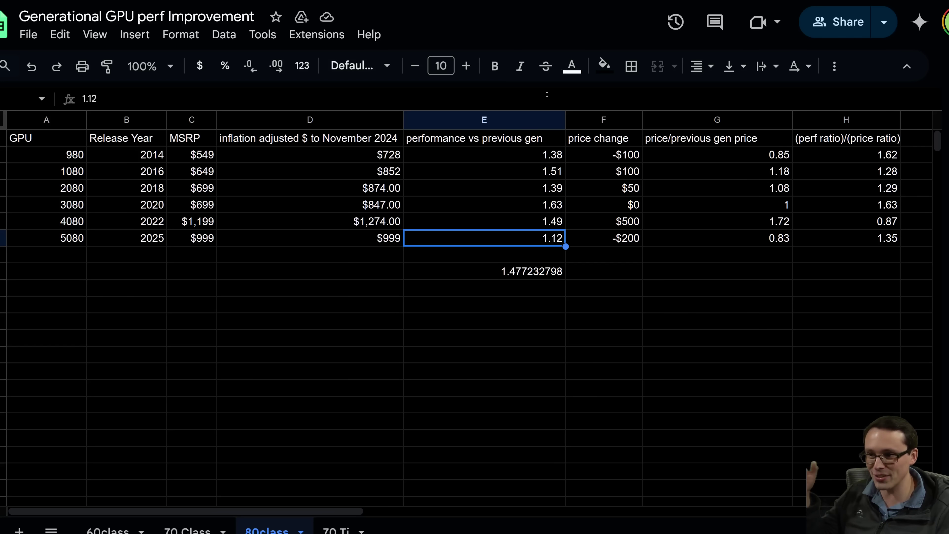
Step: Switch to the Generational GPU perf Improvement spreadsheet and review the 80class performance ratios from the 980 to the 5080 and their geometric mean
click(539, 154)
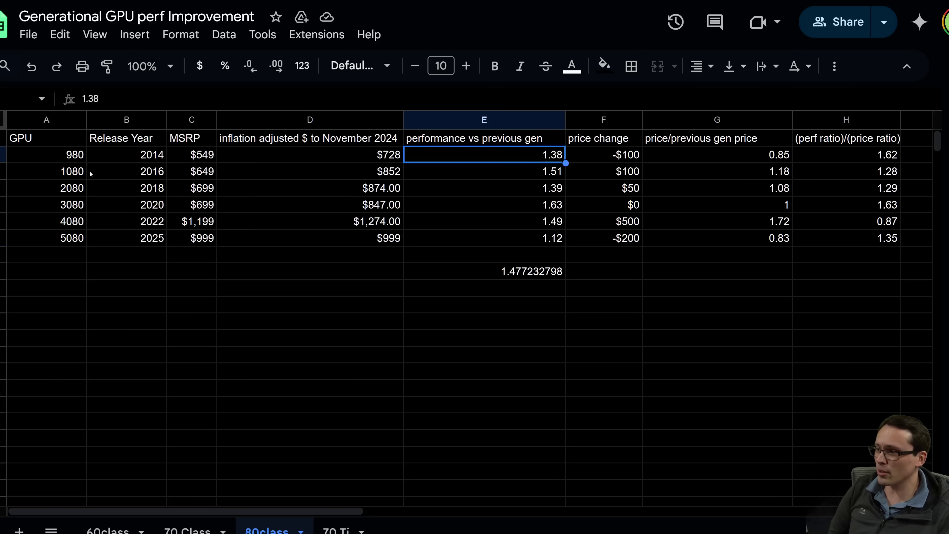
click(81, 161)
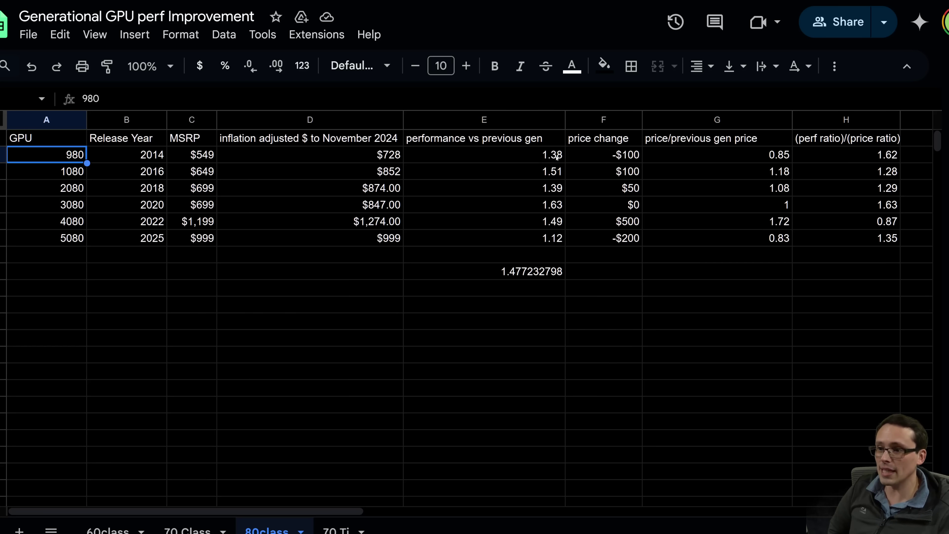
click(559, 171)
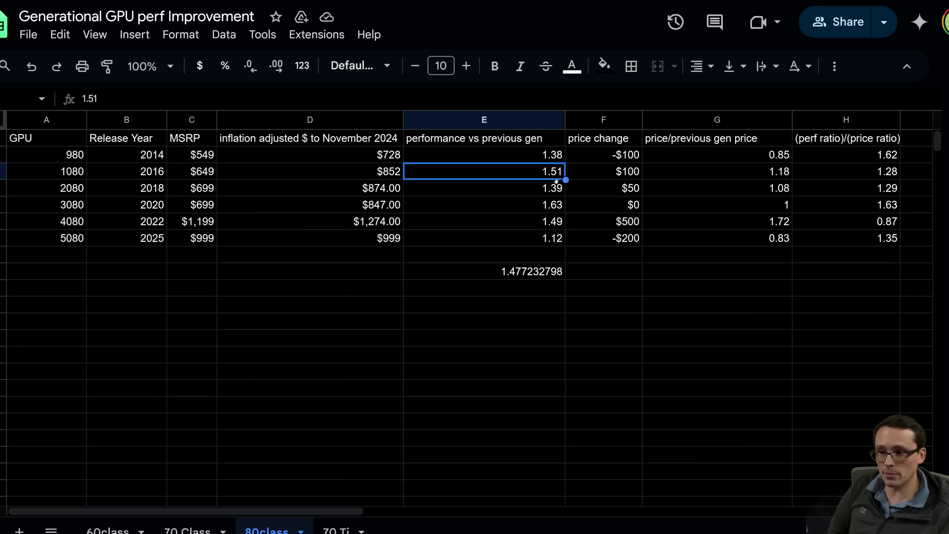
click(556, 191)
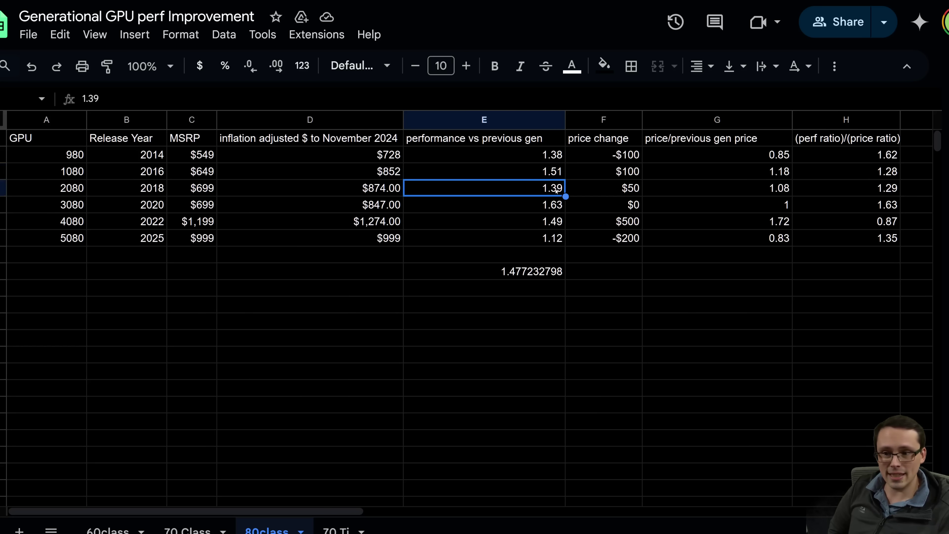
click(560, 206)
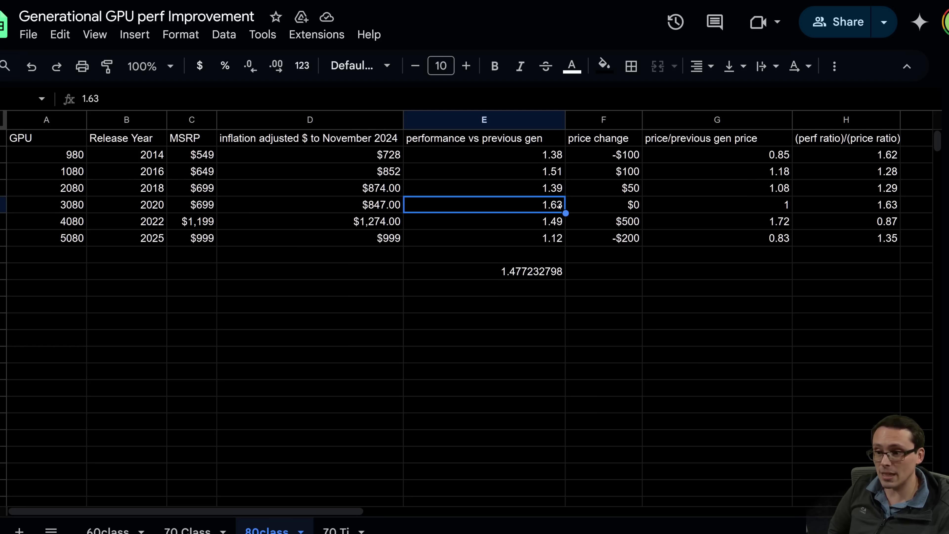
click(559, 222)
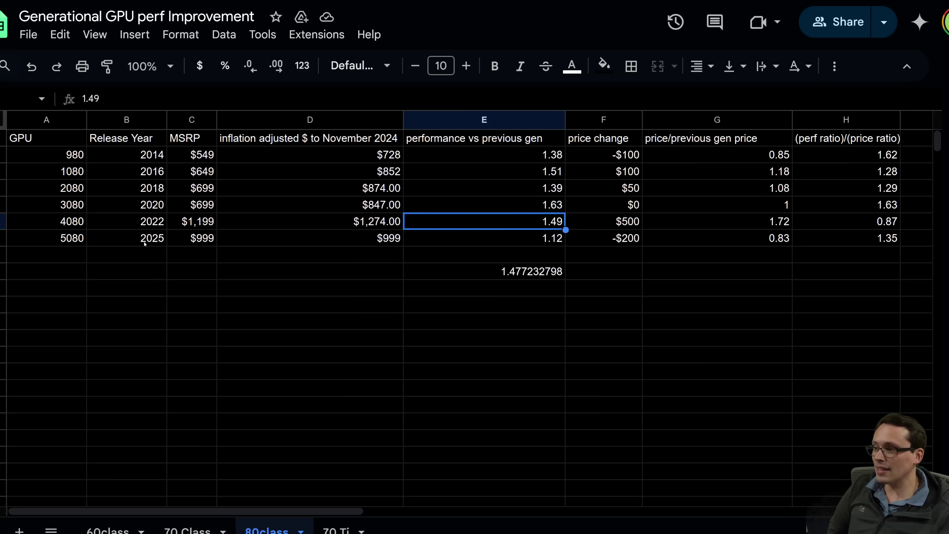
click(498, 236)
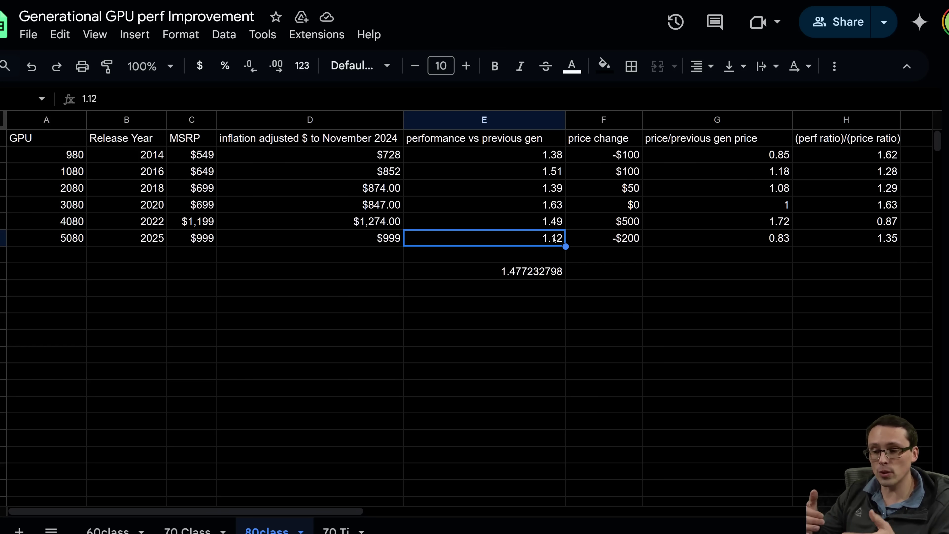
click(509, 273)
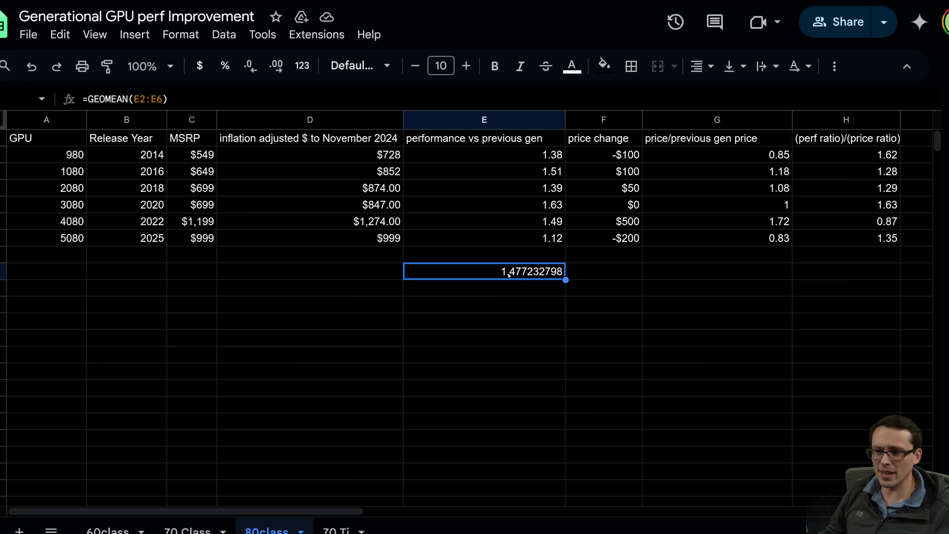
drag(562, 157, 554, 226)
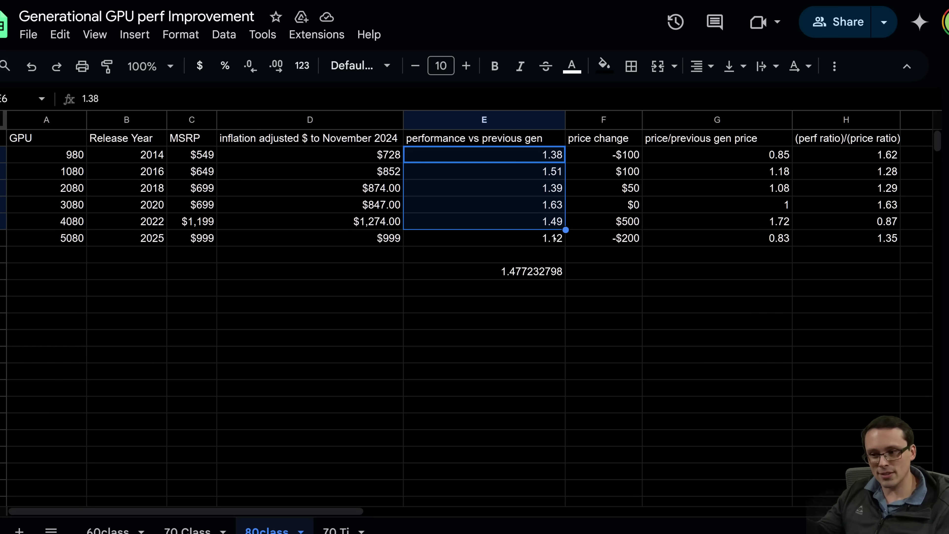
Step: Highlight the decimals of the 5080's performance ratio, and switch to Desmos to select the 1(1.12)^(x/2) expression
click(555, 241)
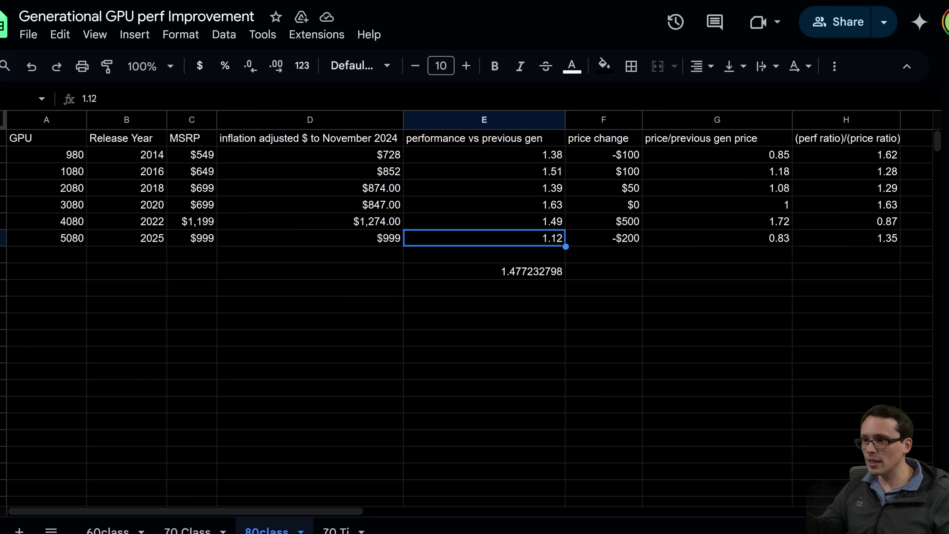
double_click(556, 238)
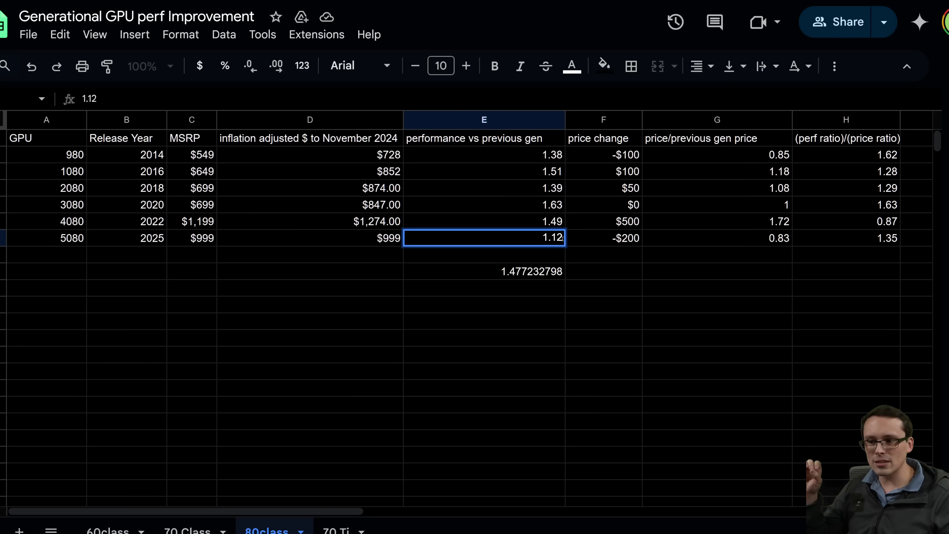
drag(563, 238, 553, 237)
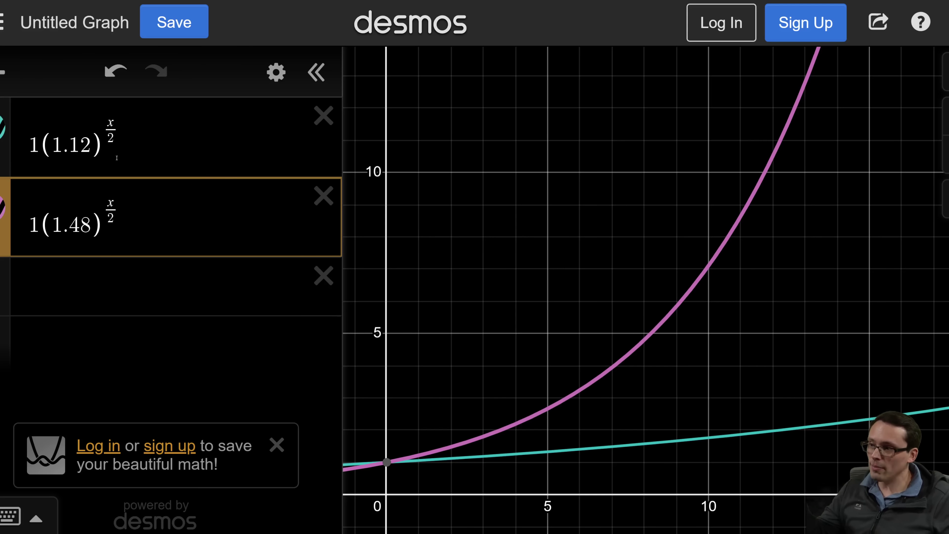
click(85, 152)
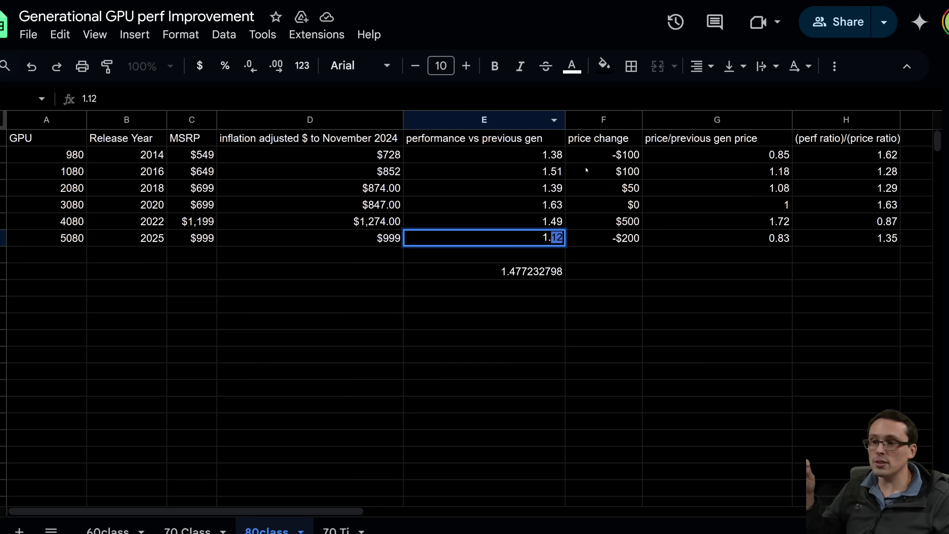
Step: Return to the spreadsheet and check the 980 and 4080 performance ratios and the geometric mean formula
key(Up)
key(Up)
key(Up)
key(Up)
key(Up)
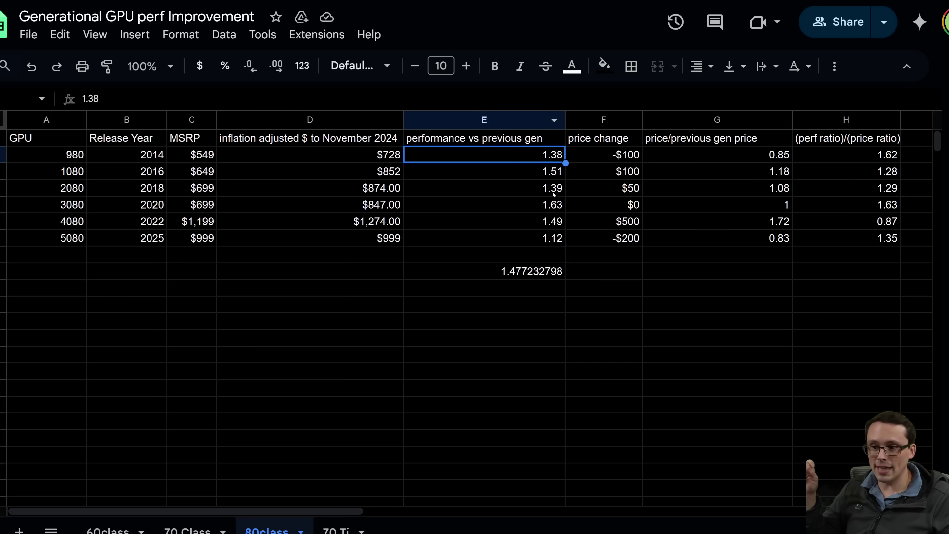
click(557, 222)
click(532, 276)
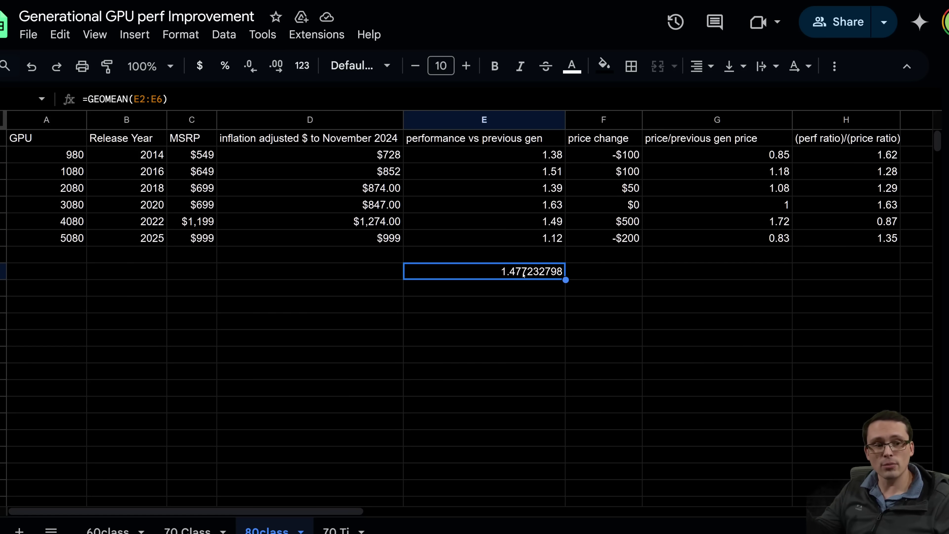
Step: Check the release years of the cards from the 980 through the 4080
click(145, 162)
click(149, 172)
click(153, 188)
click(157, 205)
click(160, 224)
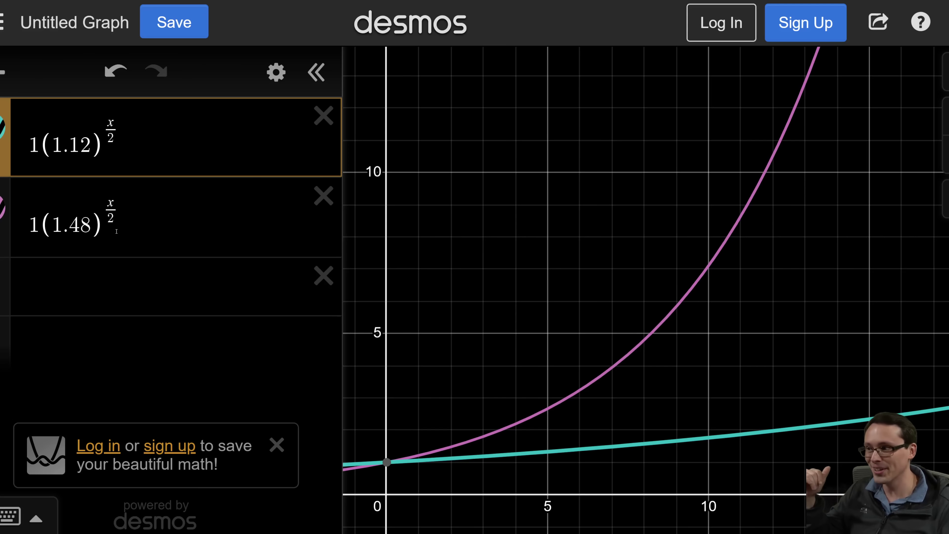
Step: Switch to Desmos and highlight the growth decimals and the starting value in the 1(1.12)^(x/2) expression
key(Left)
key(Left)
key(Left)
key(Left)
key(Left)
key(Left)
key(Left)
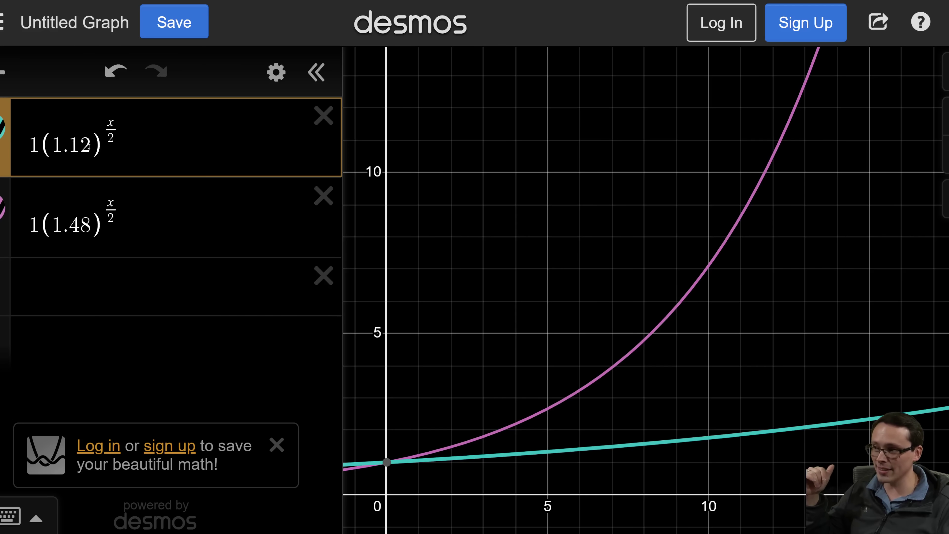
drag(90, 145, 68, 143)
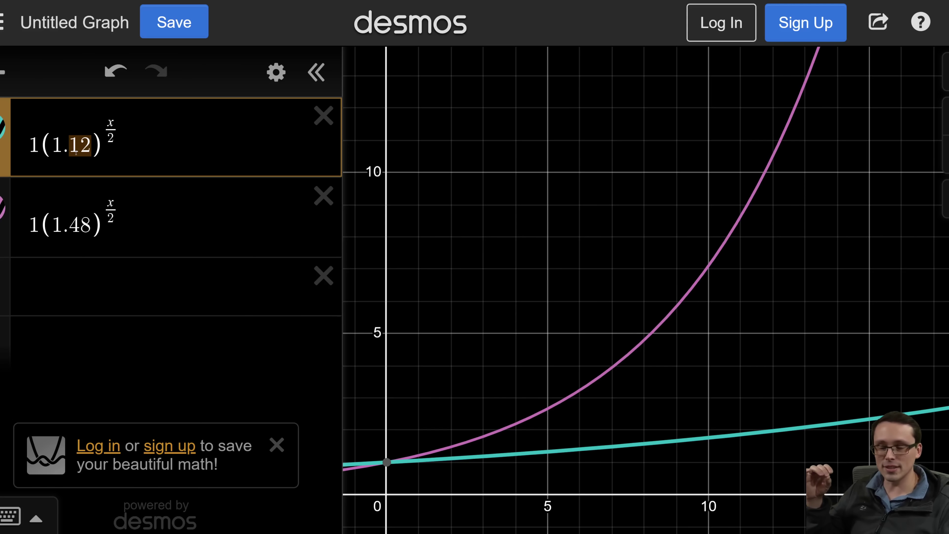
drag(41, 148, 33, 150)
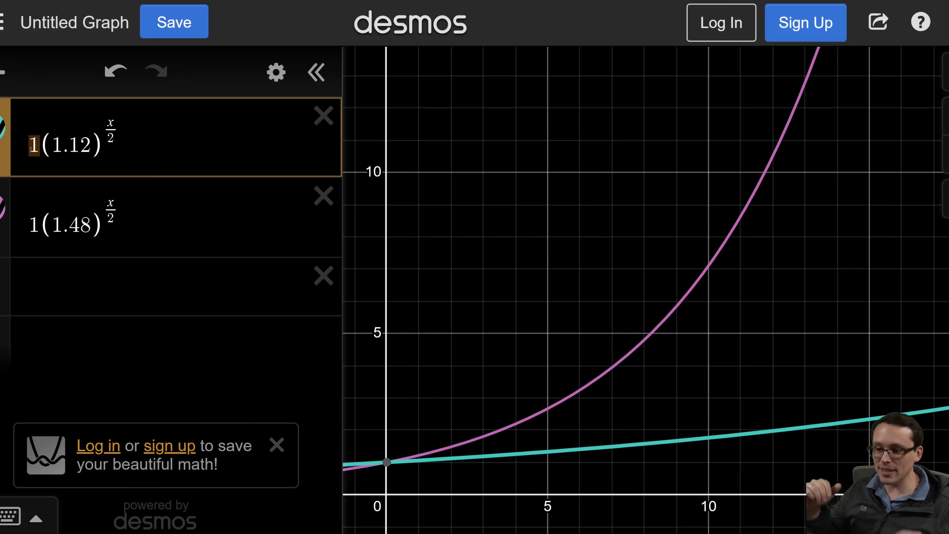
Step: Inspect the point where both curves start at x = 0, and highlight the 1(1.48)^(x/2) curve near x = 2
click(388, 463)
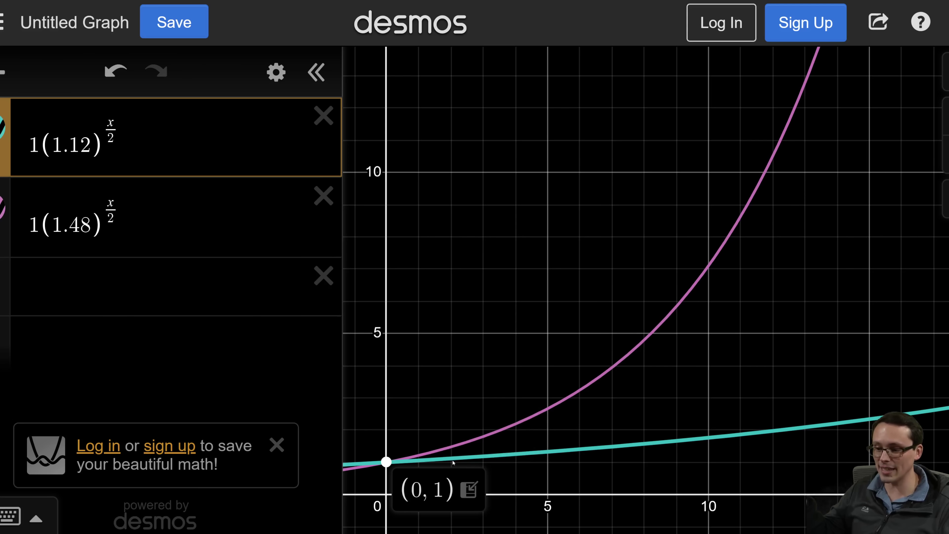
mouse_move(453, 459)
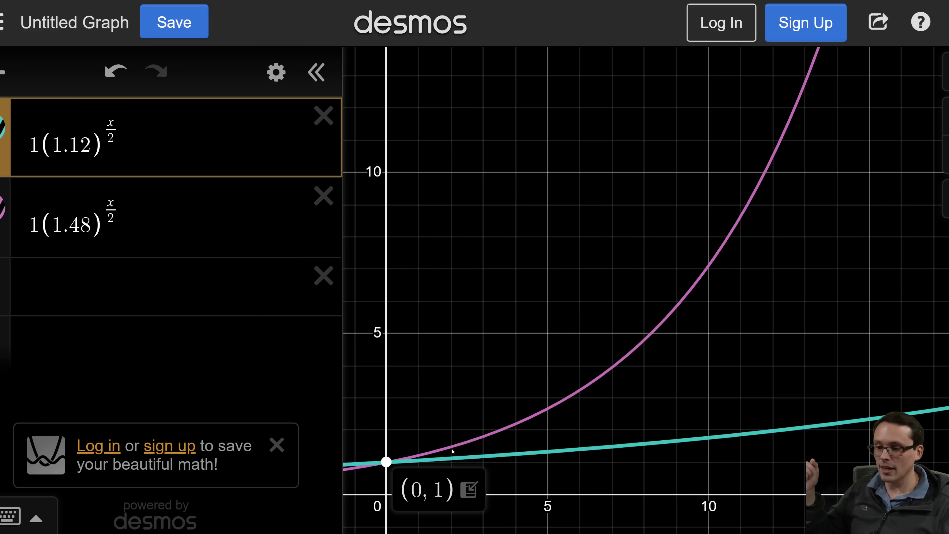
click(453, 448)
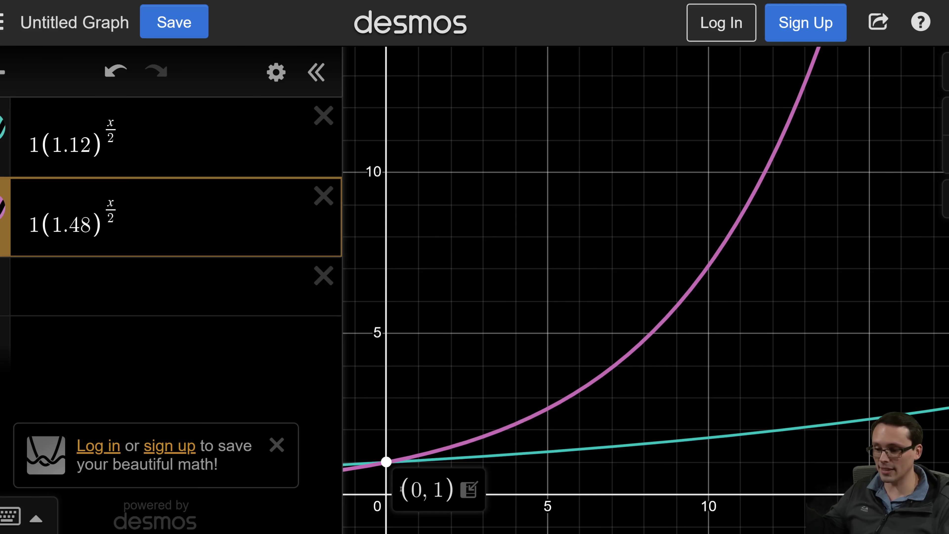
click(512, 483)
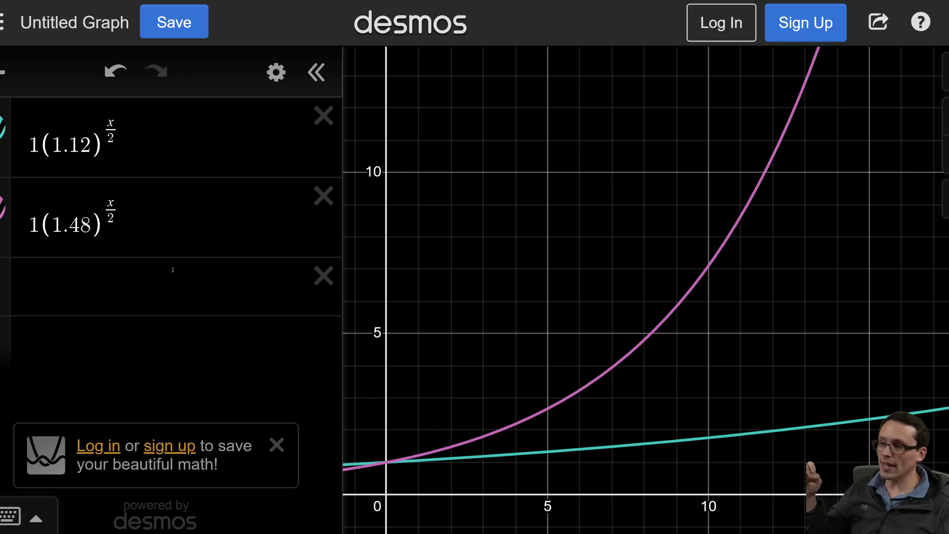
Step: Add the horizontal line y = 2 as a third expression below the two growth curves
click(100, 278)
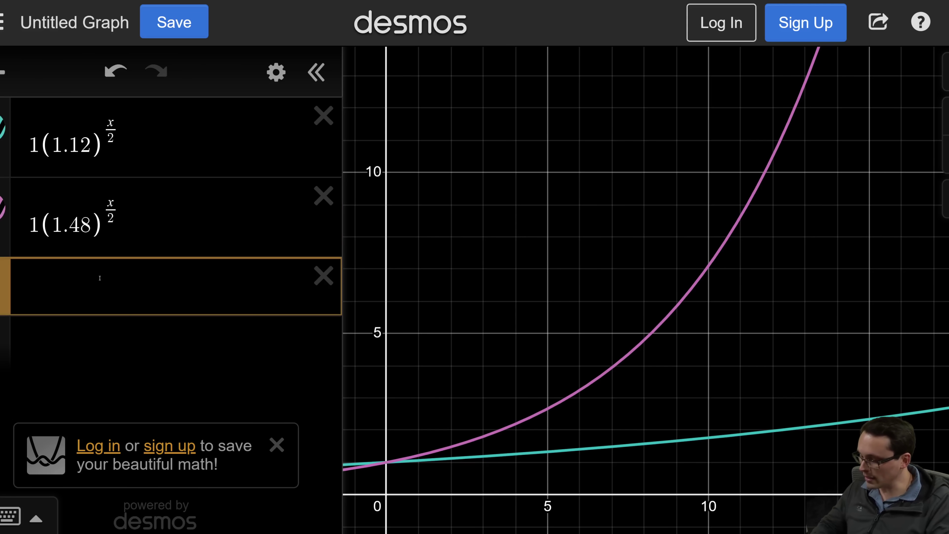
text(2)
key(Return)
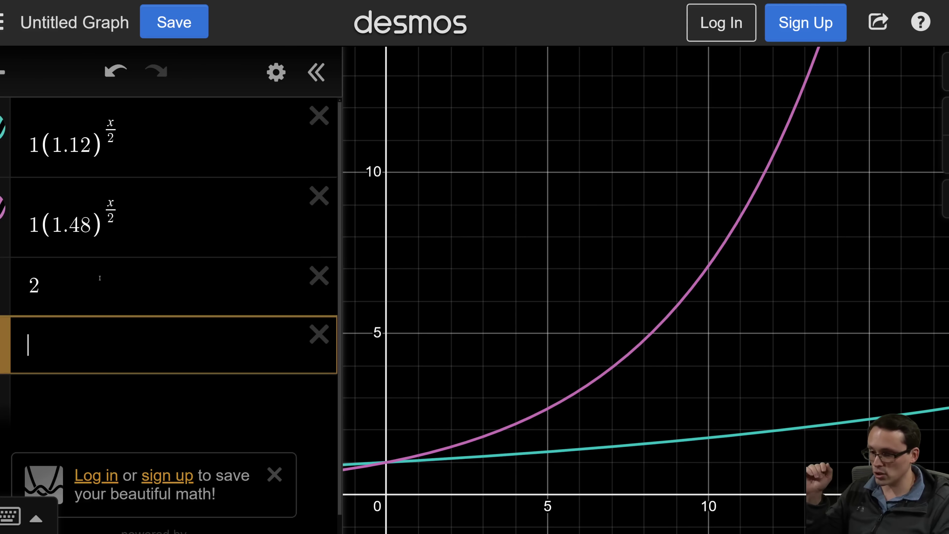
click(29, 287)
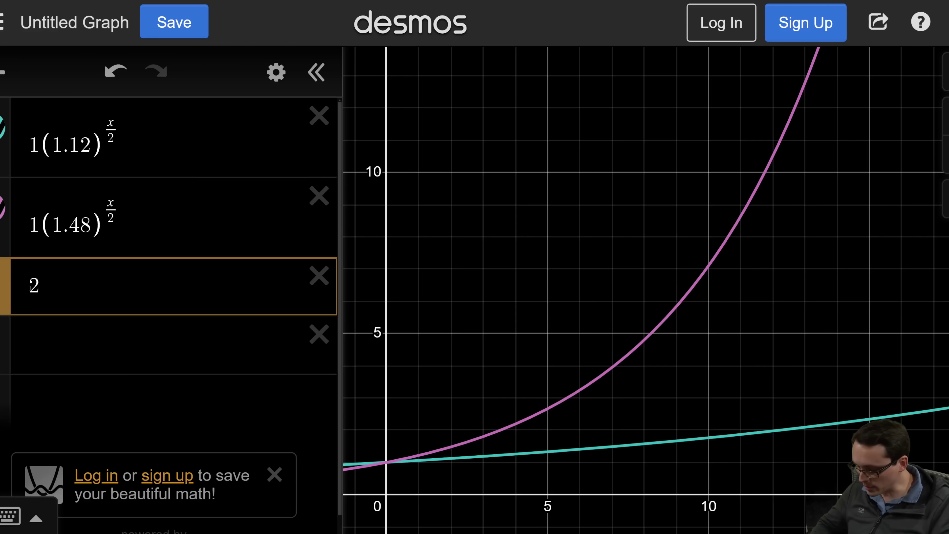
text(y=)
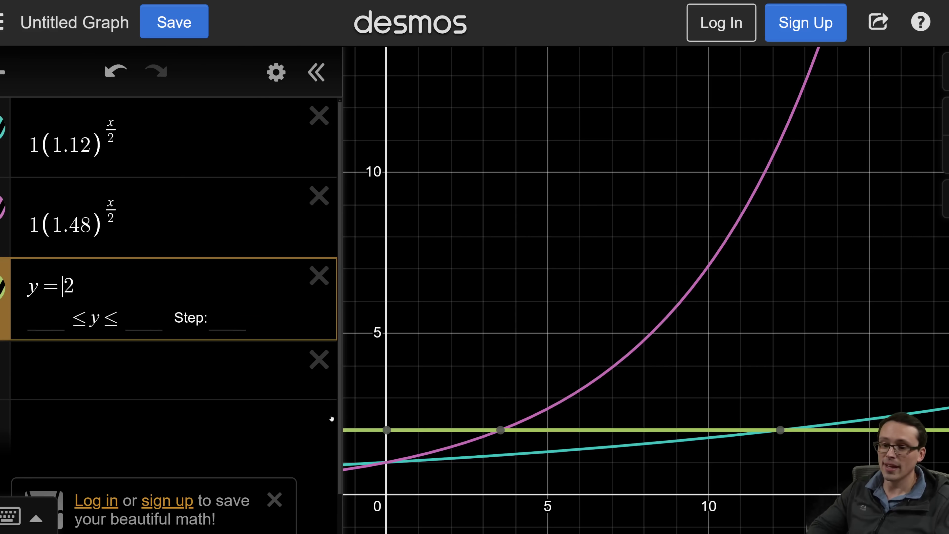
Step: Inspect the point where the 1(1.48)^(x/2) curve crosses the y = 2 line
mouse_move(384, 437)
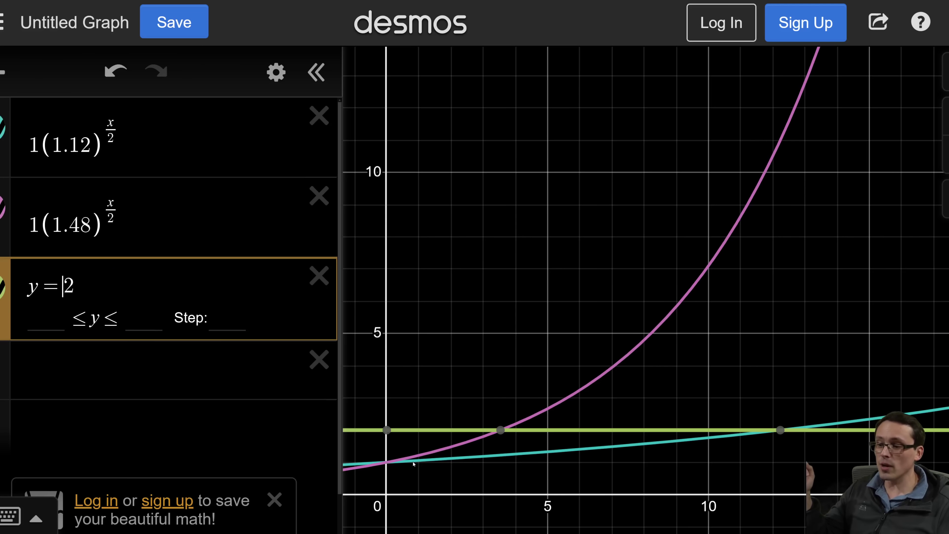
mouse_move(500, 431)
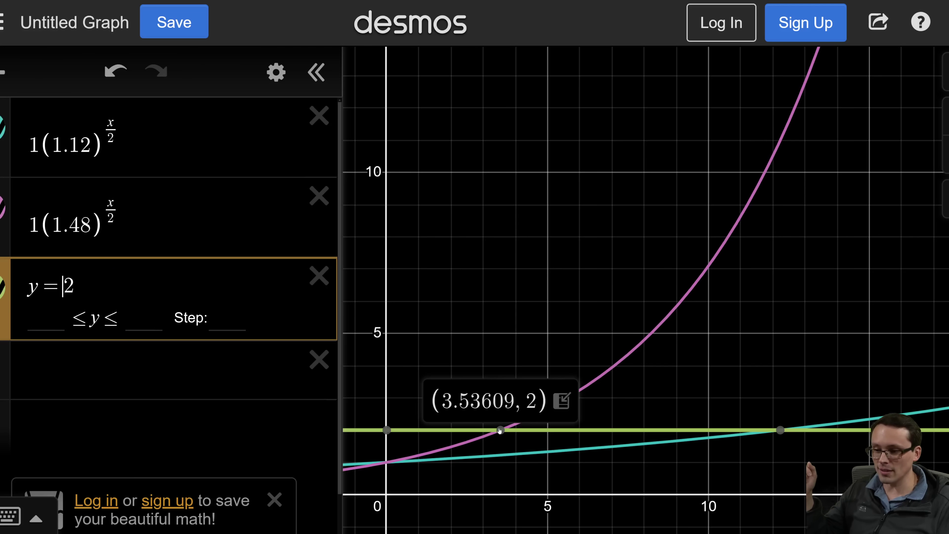
click(500, 431)
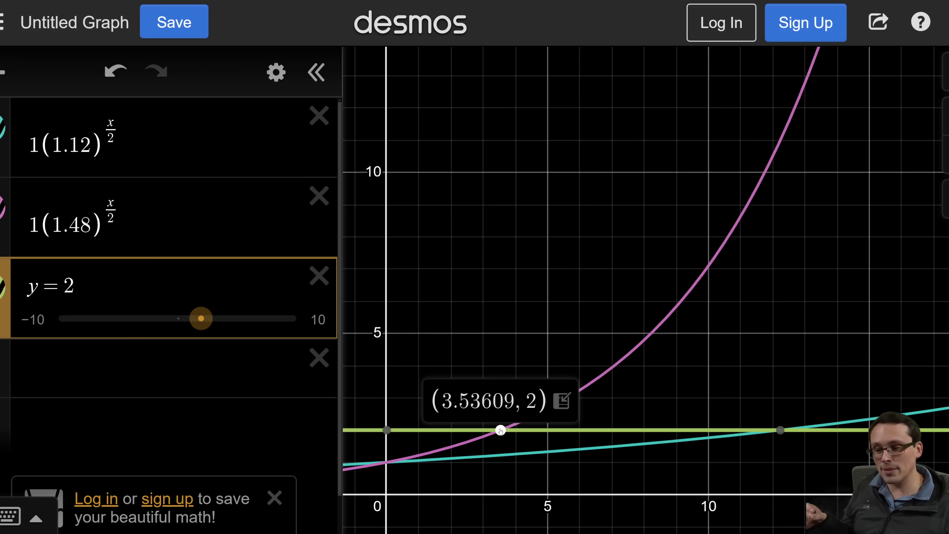
Step: Highlight the growth decimals of 1(1.12)^(x/2) and trace its curve to read the values at x = 4 and x = 6
double_click(92, 143)
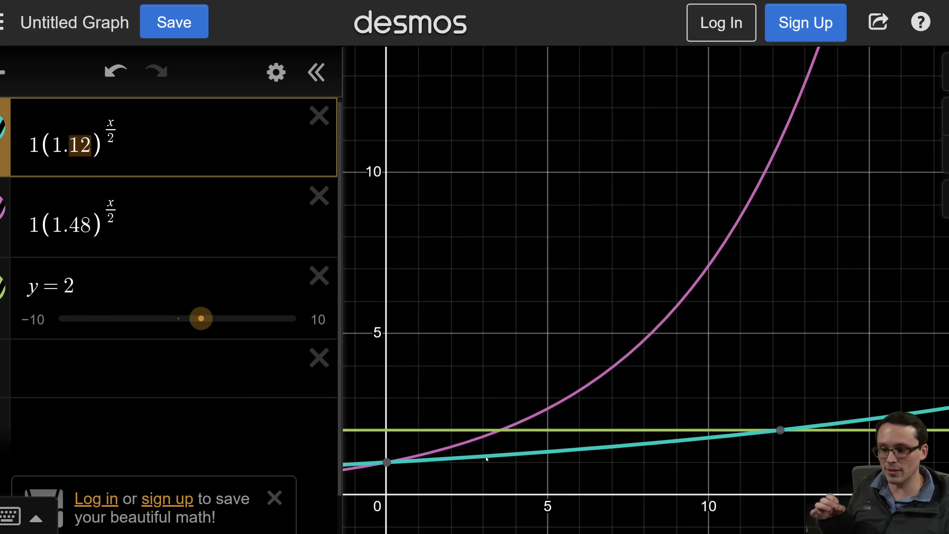
mouse_move(486, 459)
mouse_down()
mouse_move(452, 464)
mouse_move(517, 457)
mouse_up()
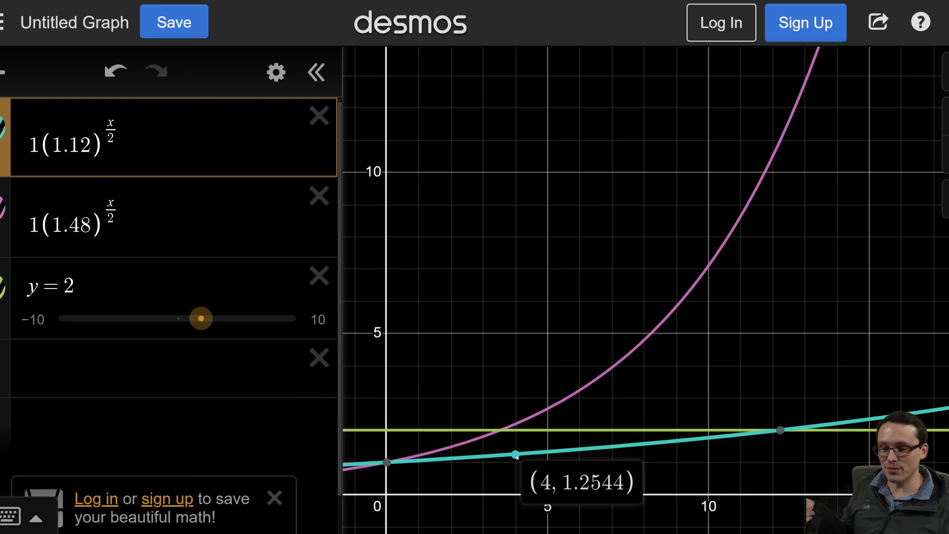
drag(517, 457, 581, 453)
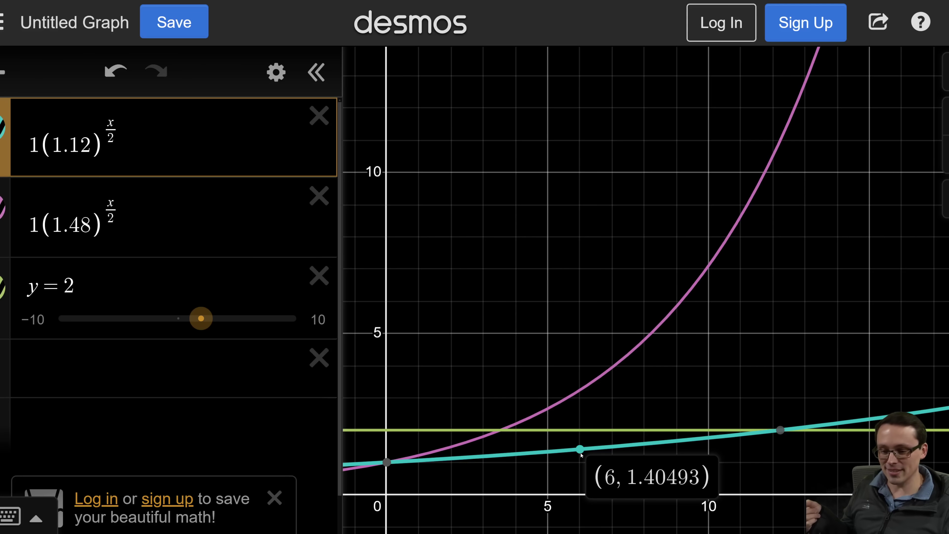
drag(580, 454, 581, 453)
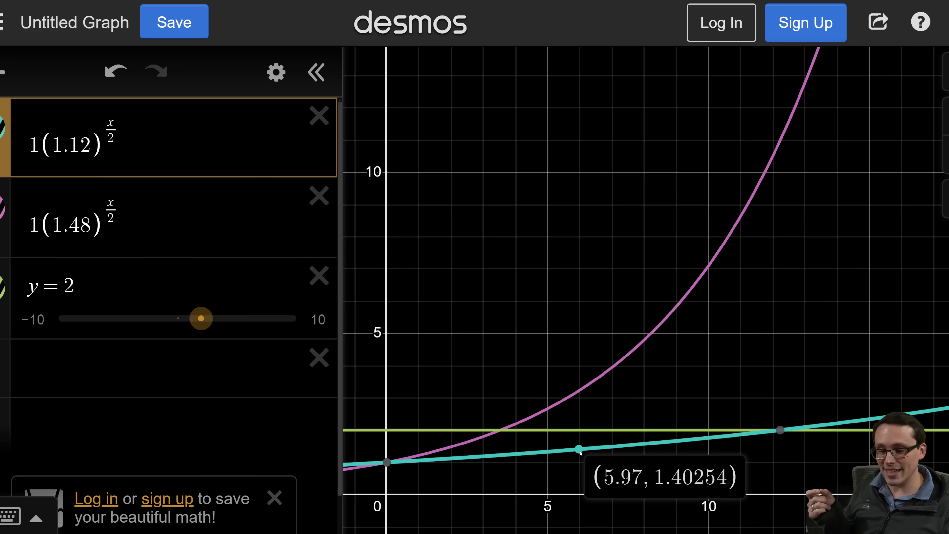
drag(581, 453, 581, 453)
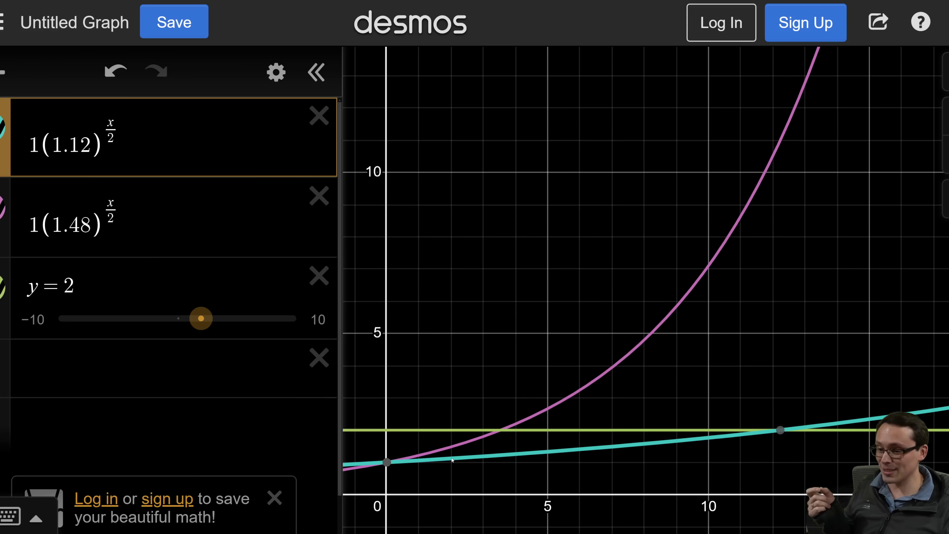
Step: Trace the 1(1.12)^(x/2) curve through x = 8 and about x = 10 to its crossing with y = 2
drag(452, 461, 645, 446)
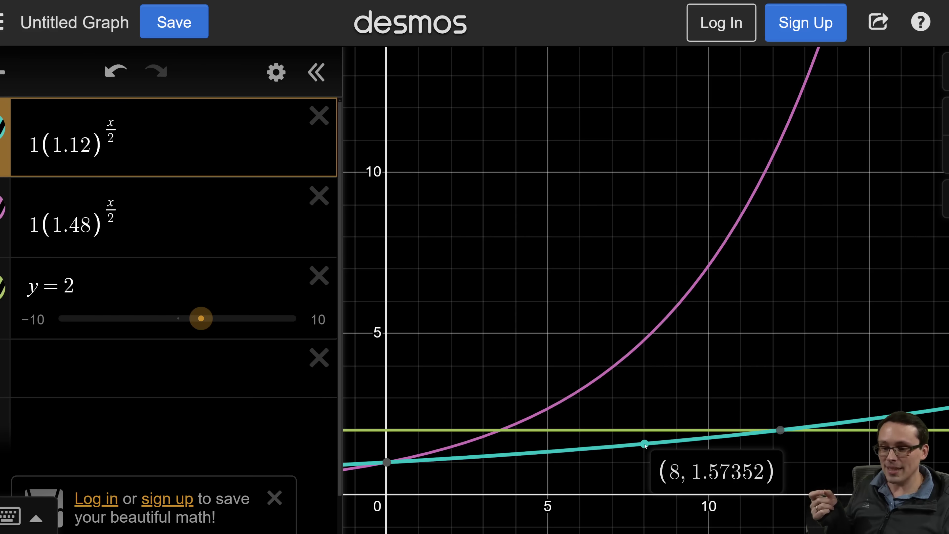
drag(645, 446, 710, 440)
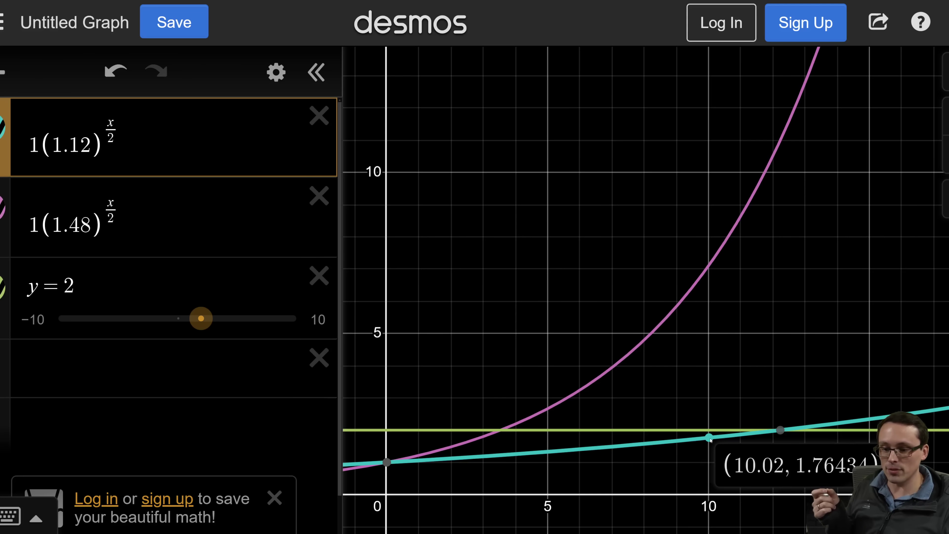
mouse_move(711, 440)
mouse_down()
mouse_move(791, 434)
mouse_move(782, 437)
mouse_up()
click(709, 439)
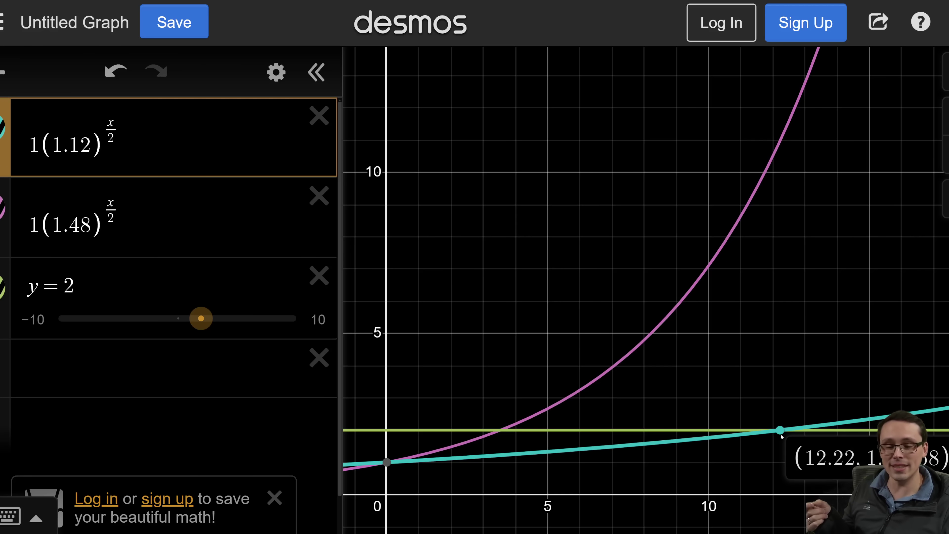
drag(781, 437, 782, 437)
Step: Highlight the growth decimals 12 and 48 in the two exponential expressions to compare them, and check where the slower curve reaches y = 2
drag(92, 146, 69, 146)
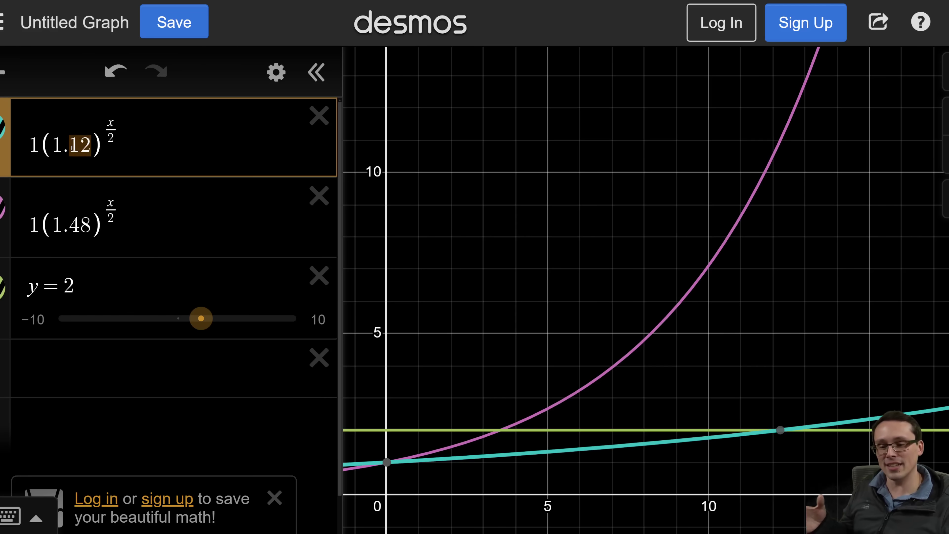
click(781, 430)
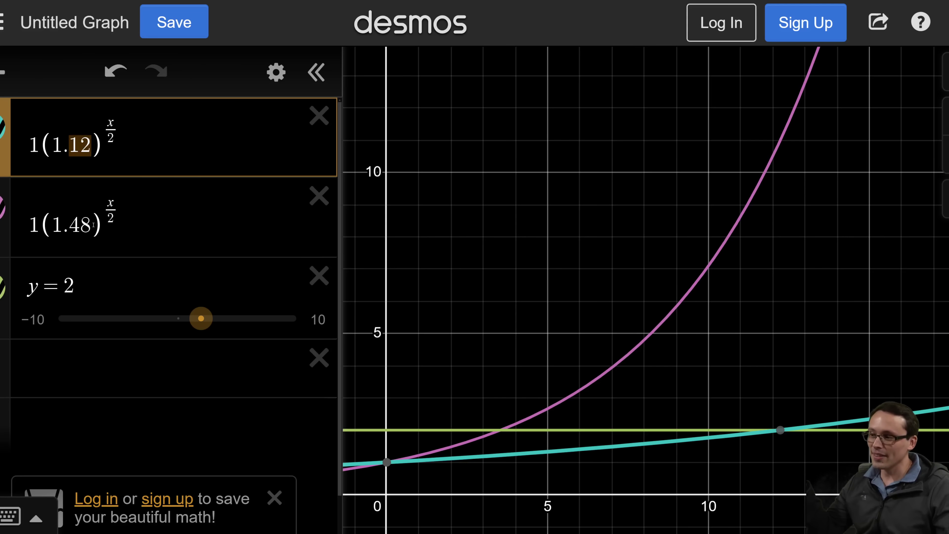
drag(94, 225, 69, 224)
double_click(76, 147)
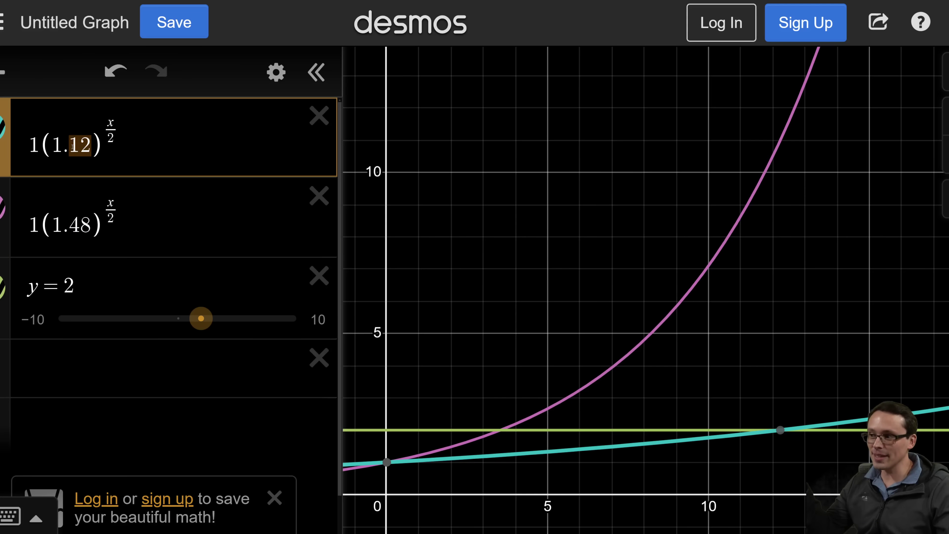
drag(92, 224, 67, 228)
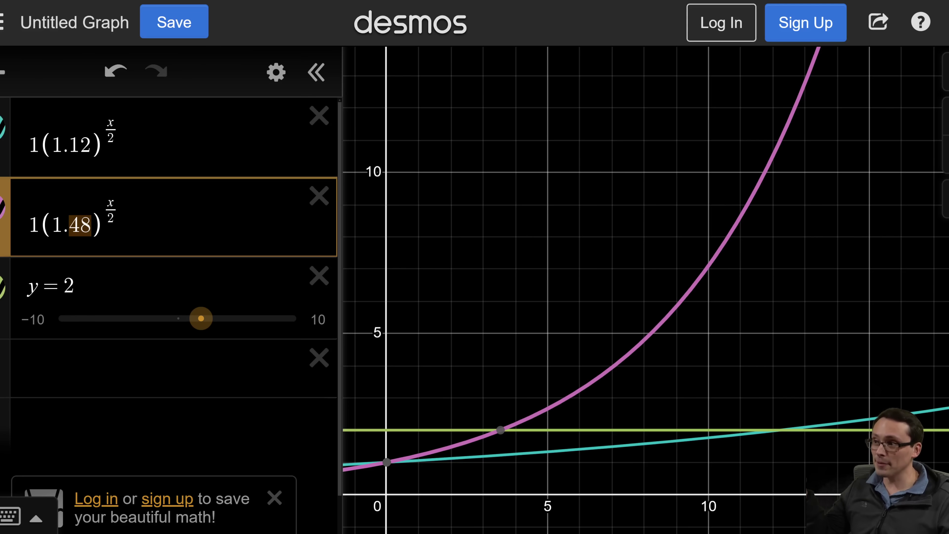
key(End)
drag(91, 145, 73, 145)
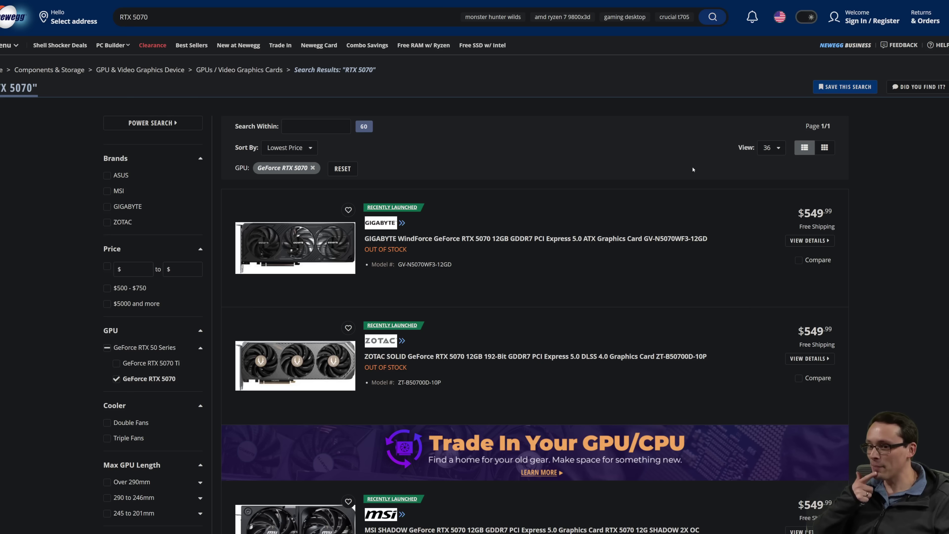
Step: Switch to the Newegg RTX 5070 search results and review the price and availability of the listed cards
scroll(823, 195, down, 2)
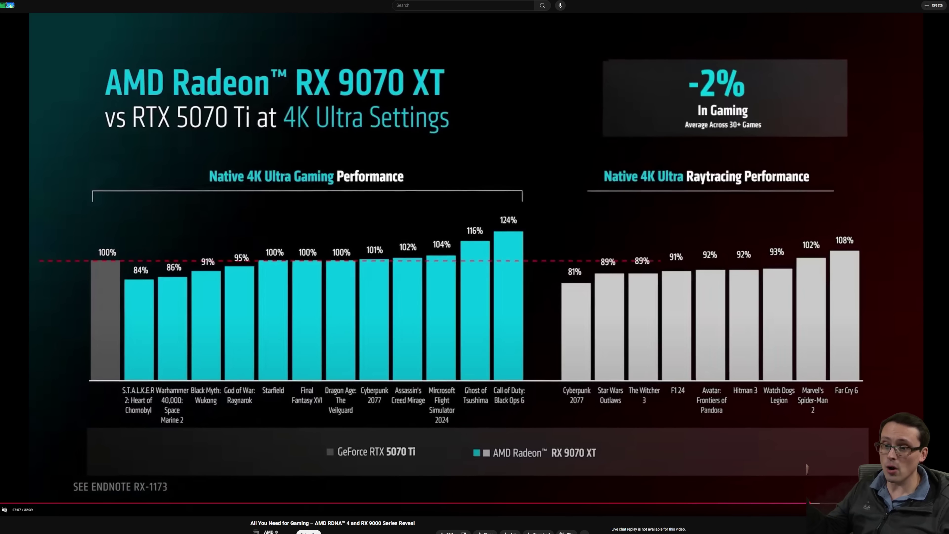
key(ctrl+Tab)
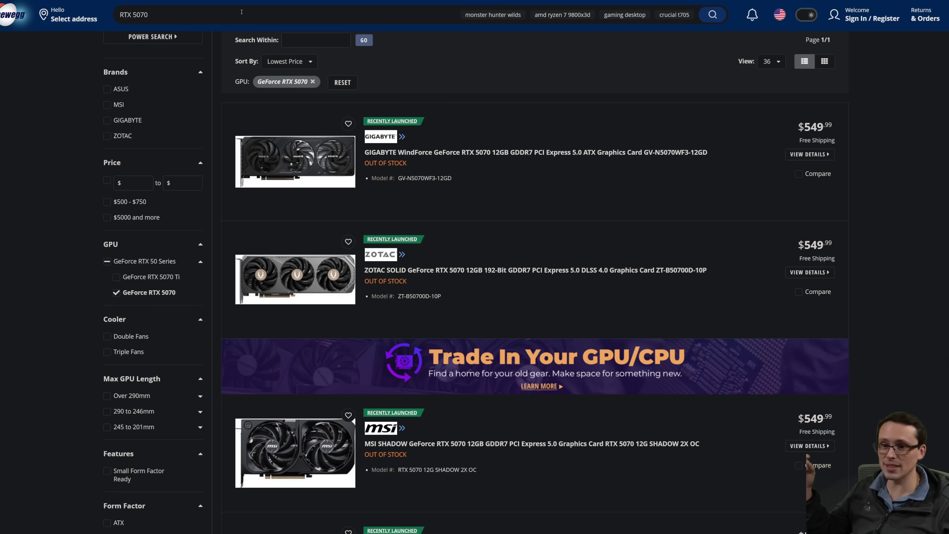
scroll(822, 198, up, 2)
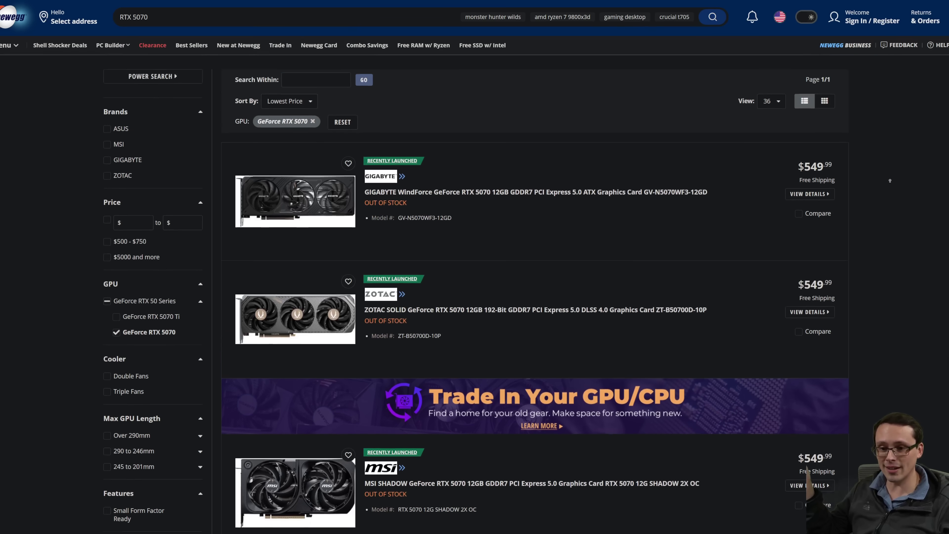
scroll(891, 181, down, 1)
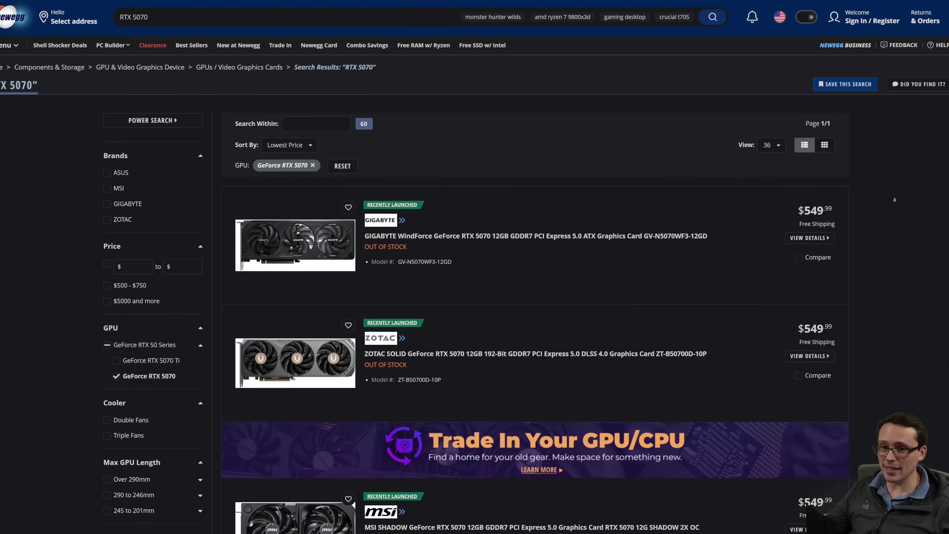
scroll(895, 201, down, 2)
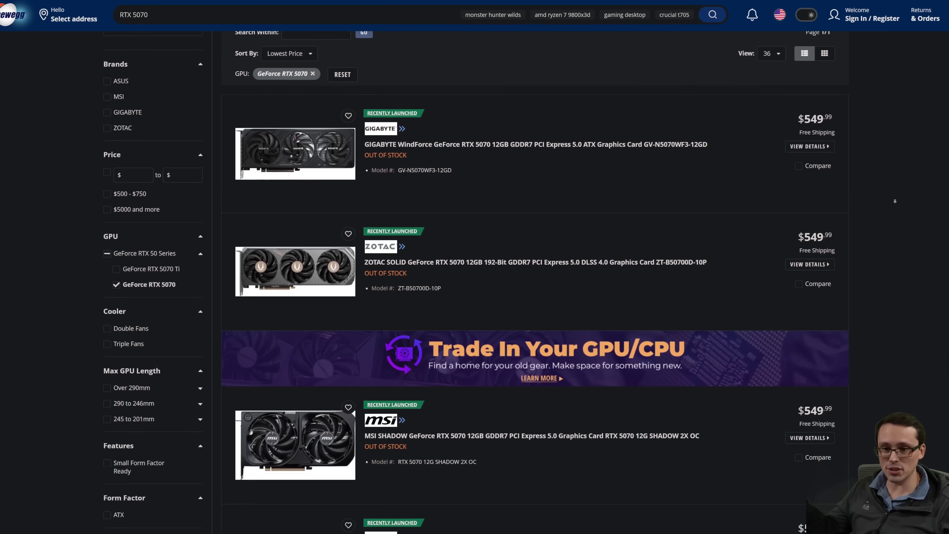
scroll(895, 201, down, 3)
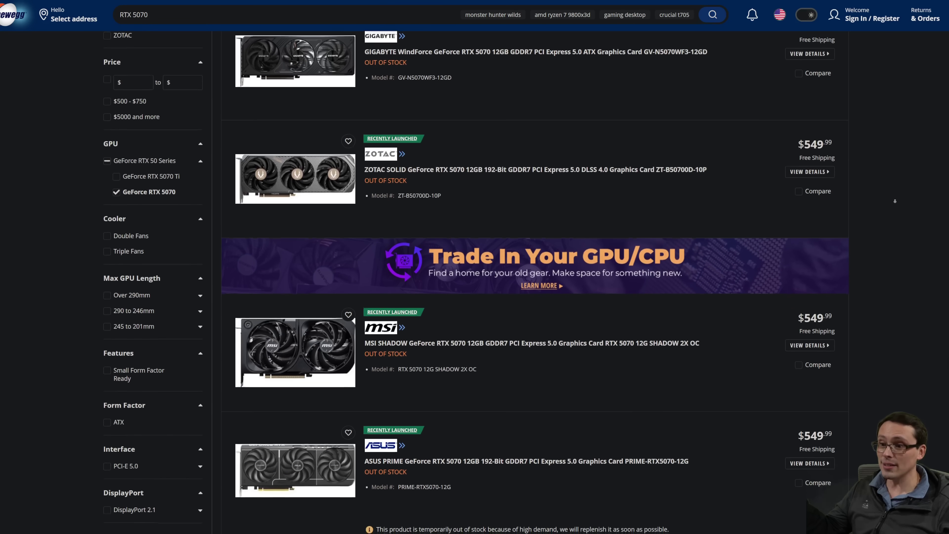
scroll(896, 214, down, 6)
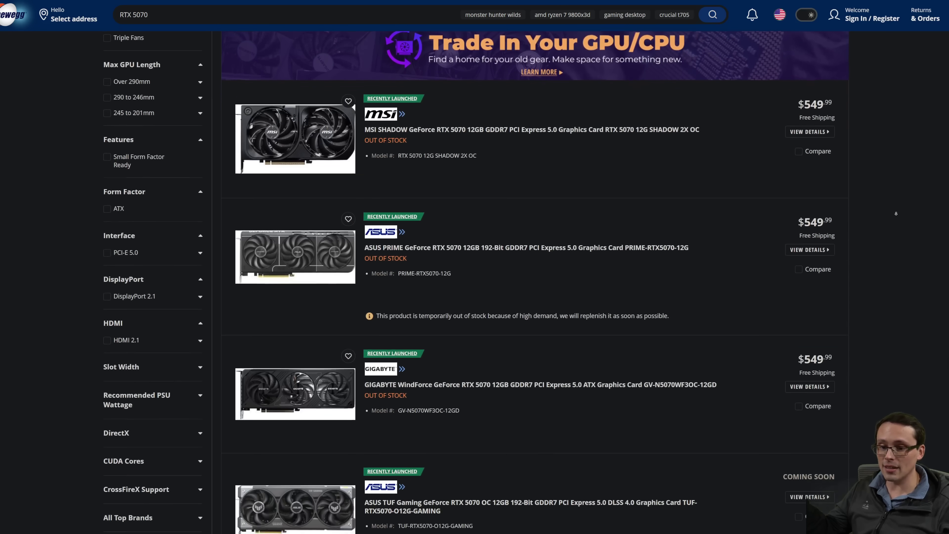
scroll(897, 213, down, 13)
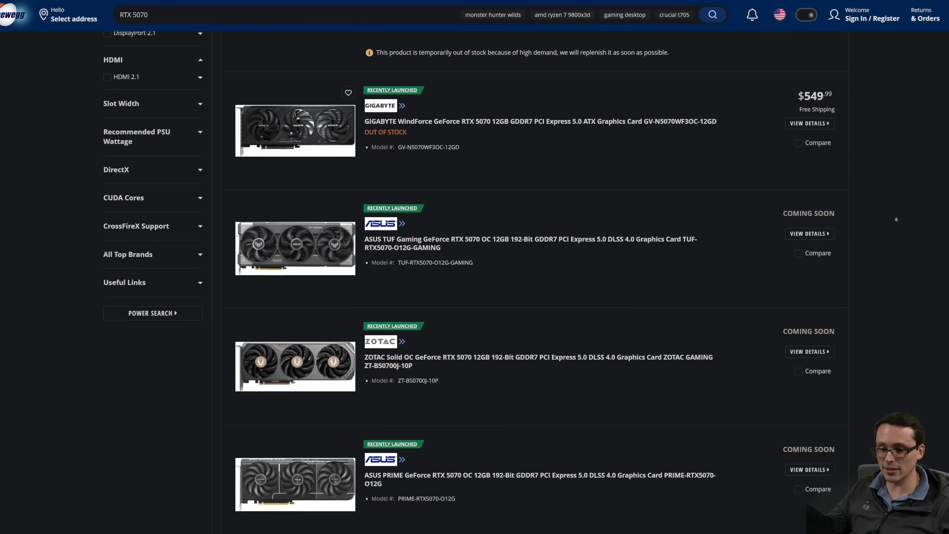
scroll(887, 232, down, 7)
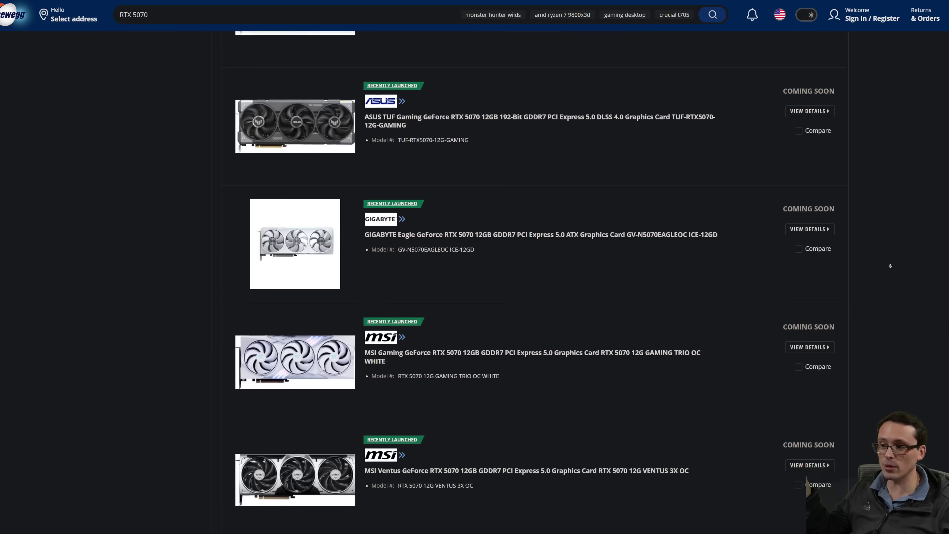
scroll(892, 273, down, 14)
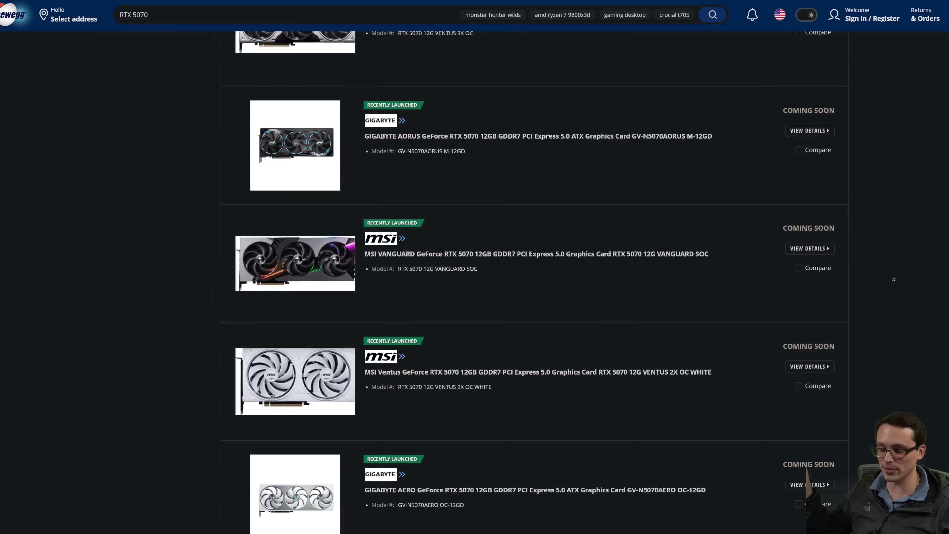
scroll(895, 284, down, 16)
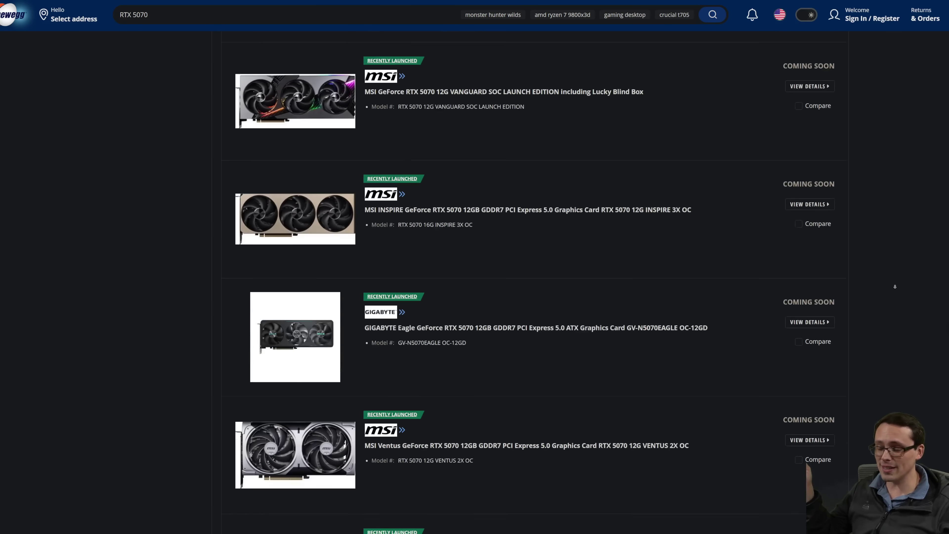
Step: Return to the first RTX 5070 listings and recheck the availability of the lowest-priced cards and the models after them
scroll(894, 311, up, 20)
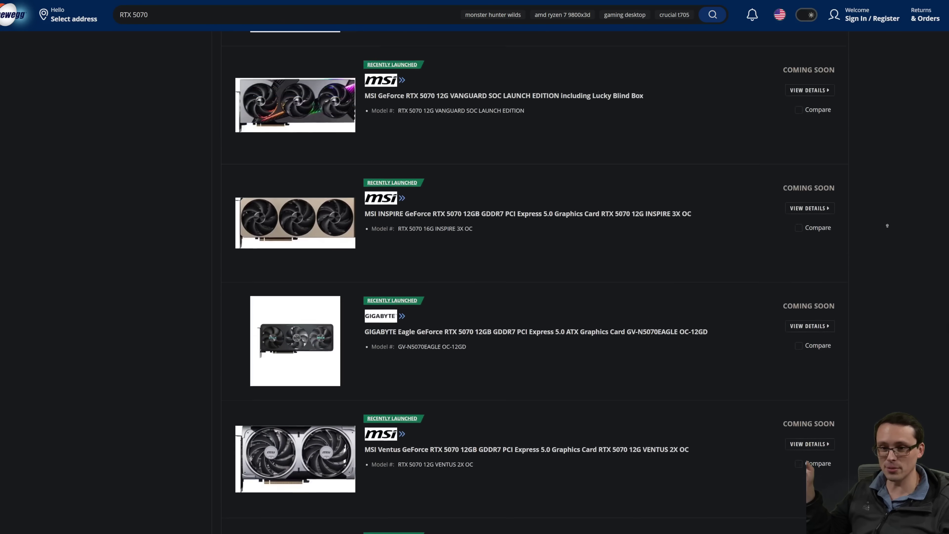
scroll(886, 210, up, 15)
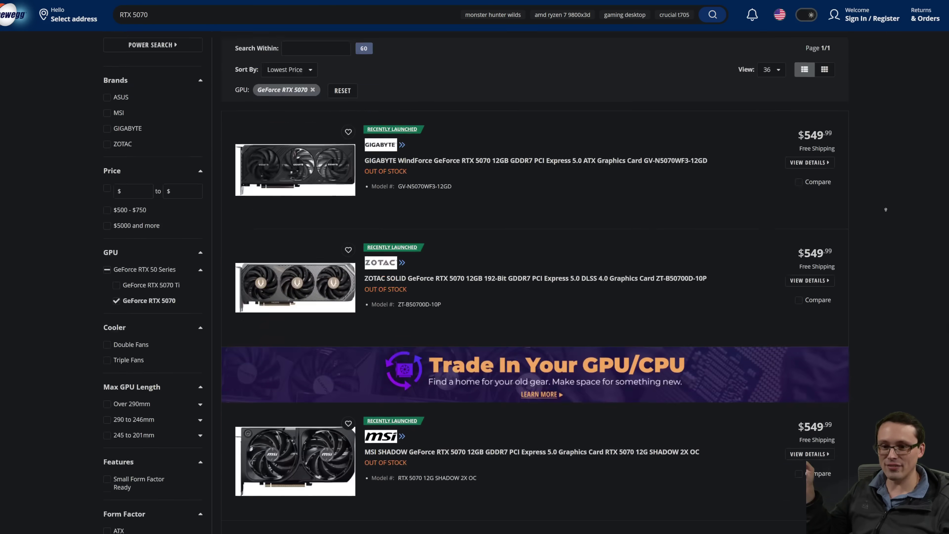
scroll(880, 205, down, 15)
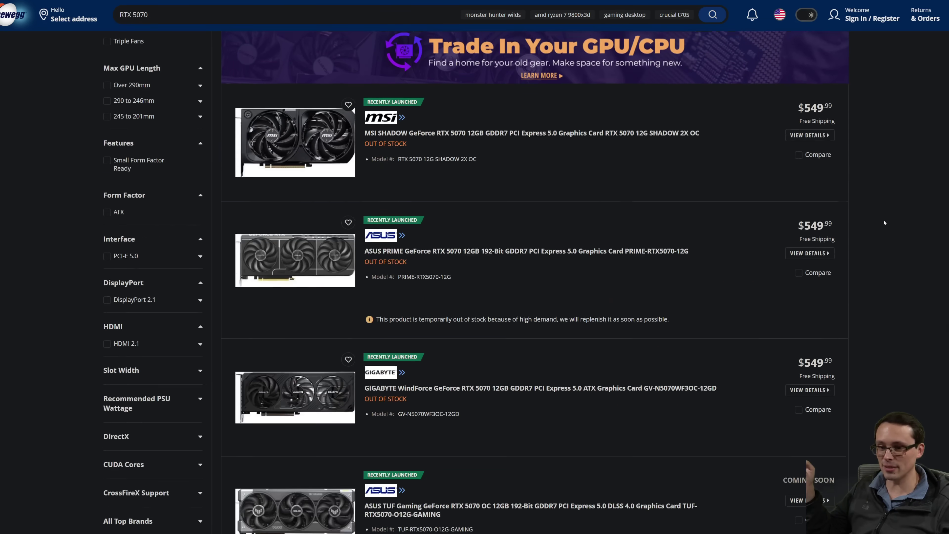
scroll(881, 234, down, 3)
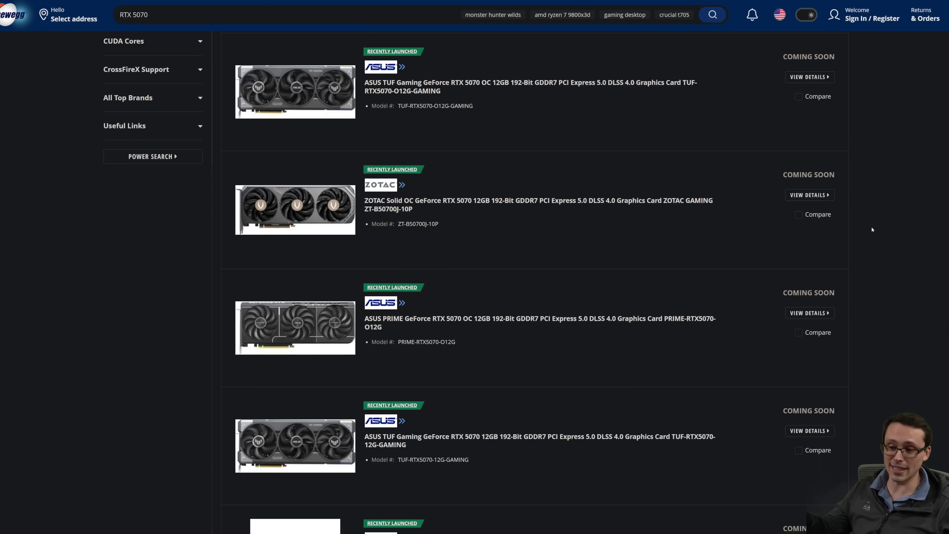